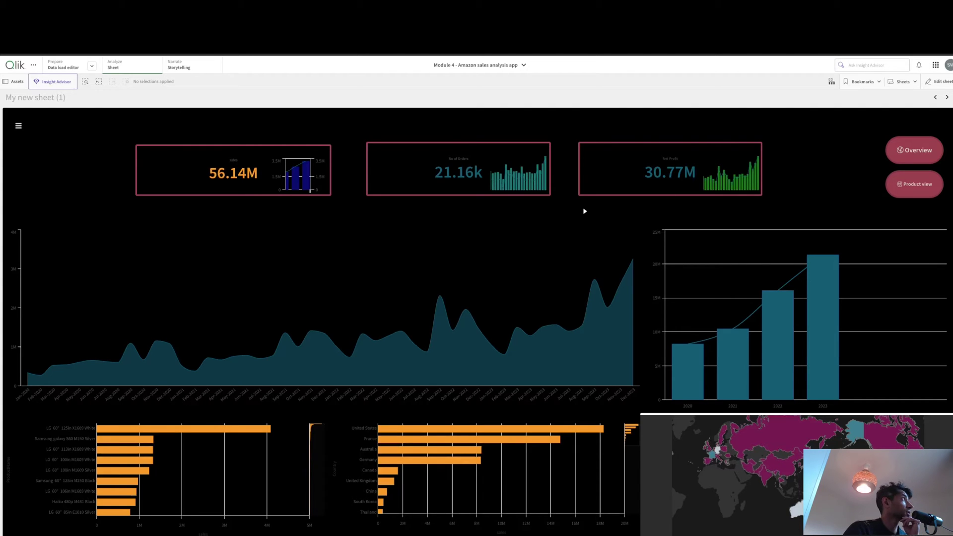
Check the Selections panel, then display the main sales-over-time chart as bars.
click(18, 125)
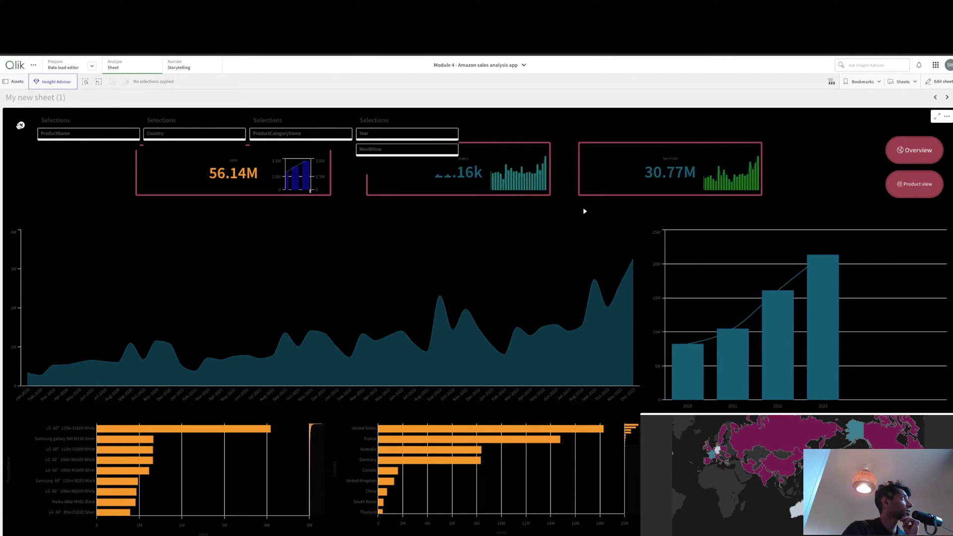
click(20, 126)
click(584, 211)
click(620, 212)
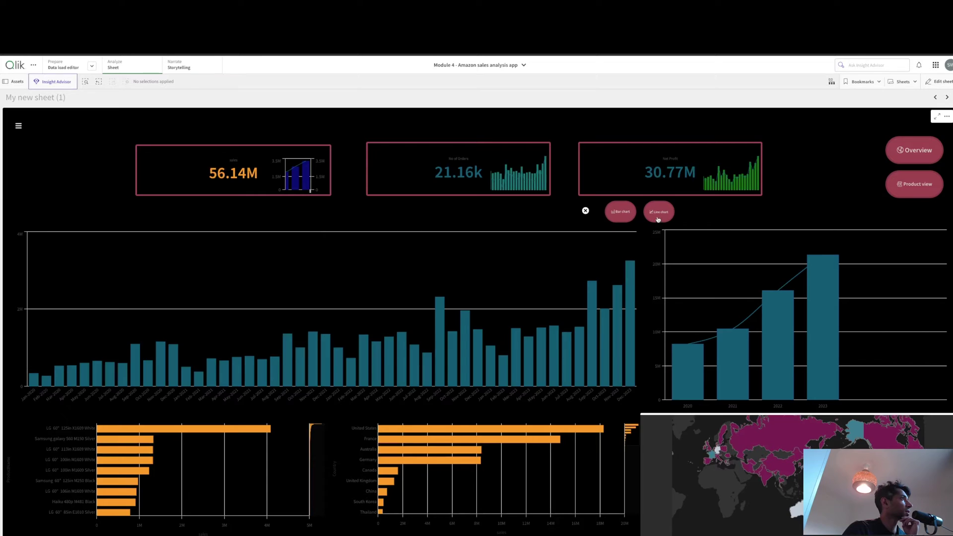
click(659, 218)
click(608, 218)
click(585, 212)
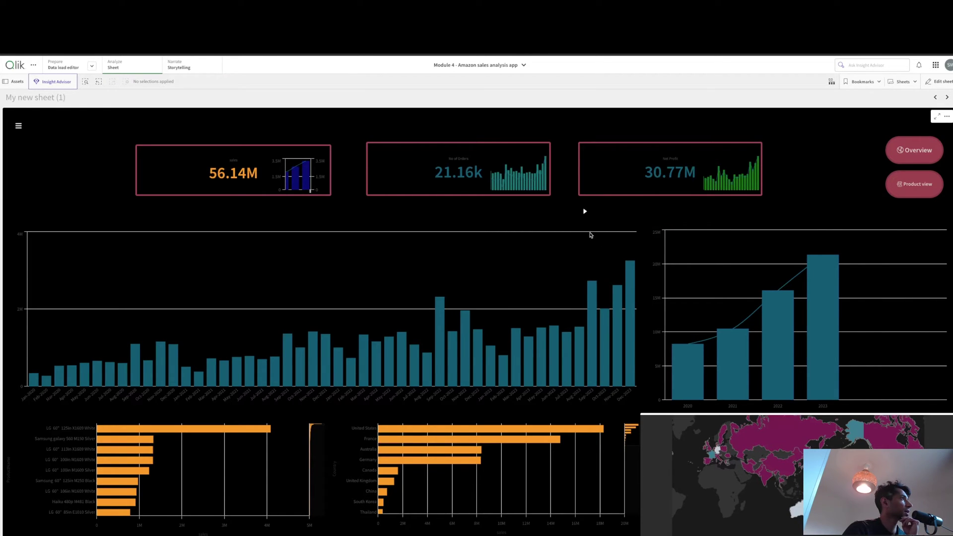
Visit the Product view, return to Overview, and bring up the sheet list.
click(917, 186)
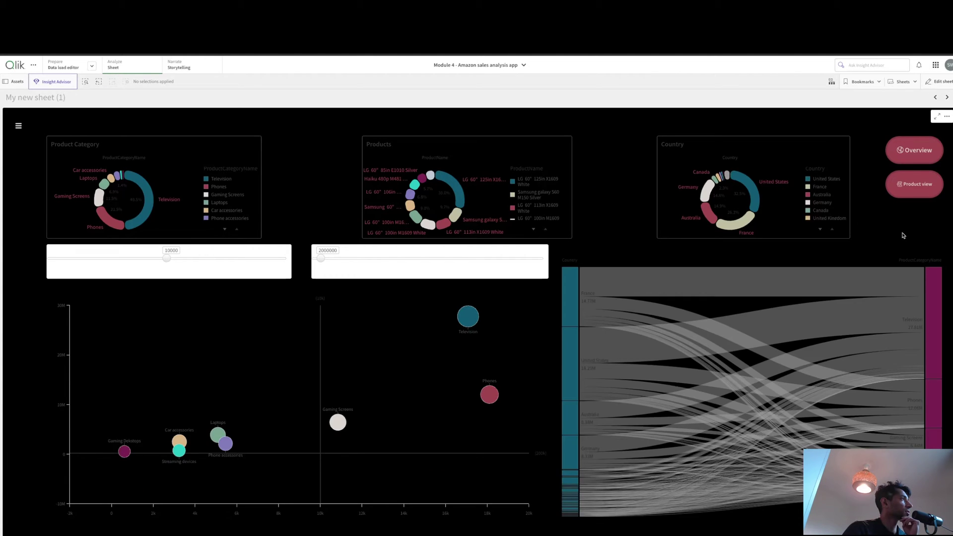
click(918, 161)
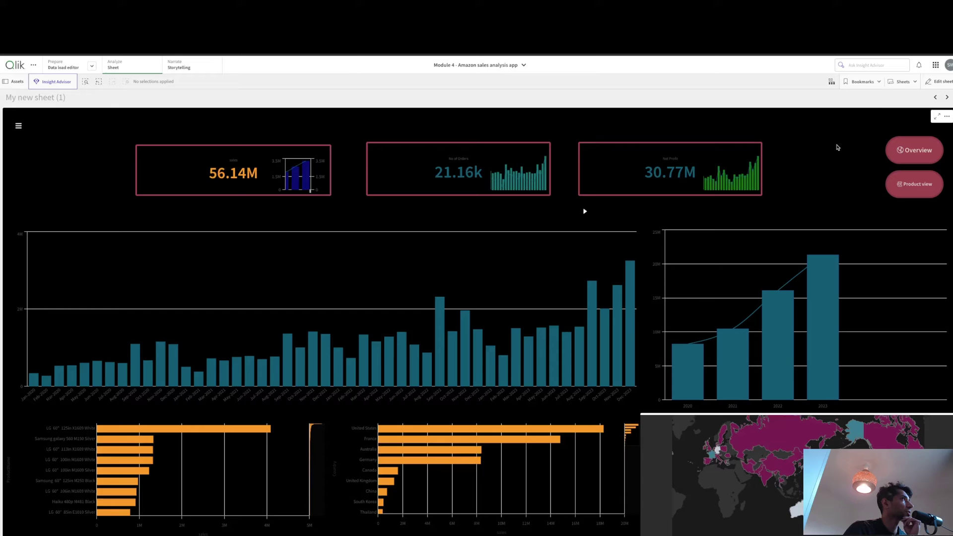
click(906, 82)
Open My new sheet (4), filter to India with Mumbai and New Delhi, then clear all selections.
click(759, 233)
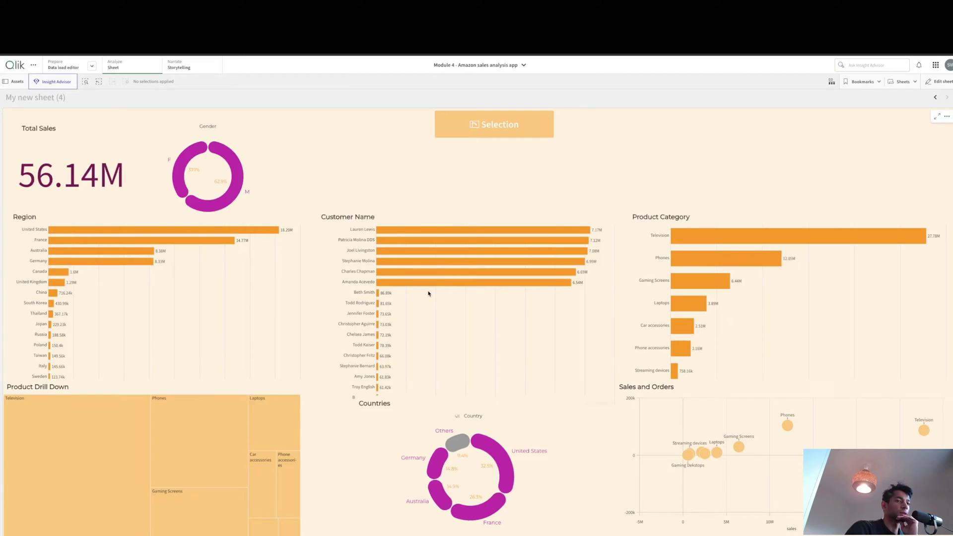
click(489, 128)
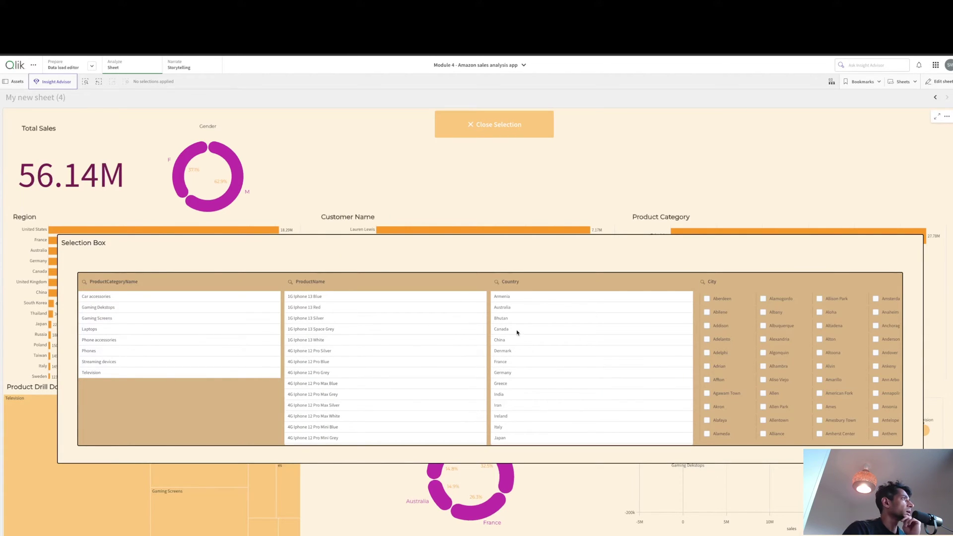
click(206, 343)
click(345, 351)
click(547, 383)
click(715, 312)
click(720, 326)
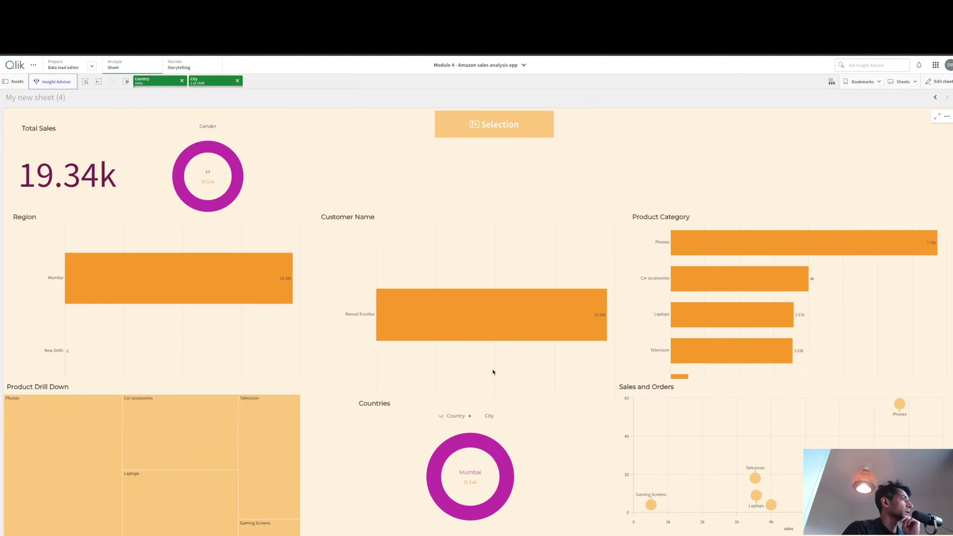
key(ctrl+shift+d)
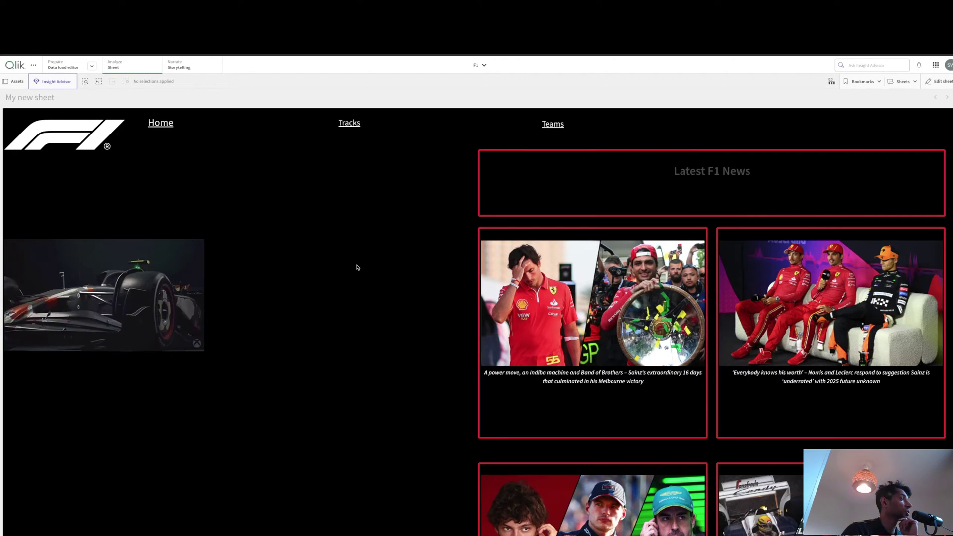
Browse the Tracks page and view the Saudi Arabia circuit details.
scroll(355, 266, down, 3)
scroll(356, 266, up, 3)
click(361, 124)
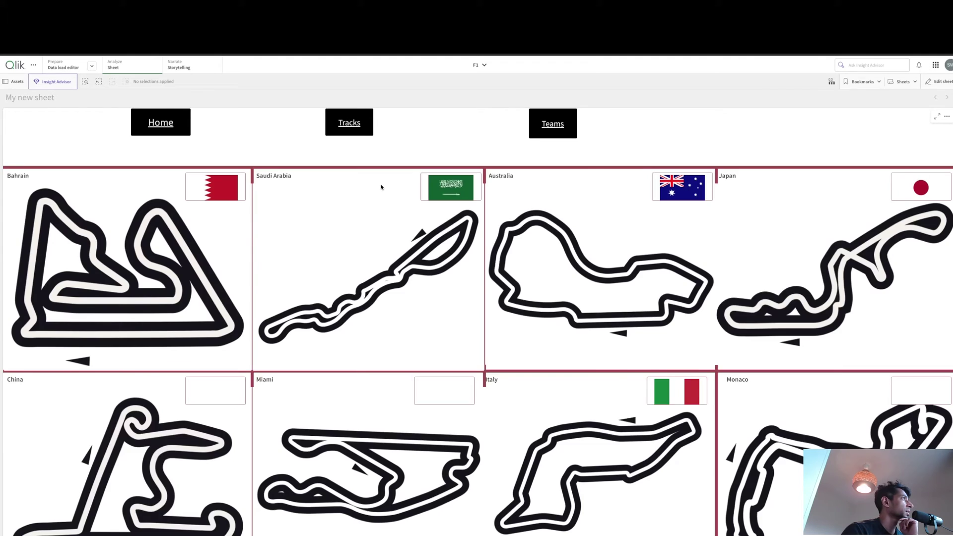
scroll(378, 261, down, 3)
scroll(377, 260, up, 3)
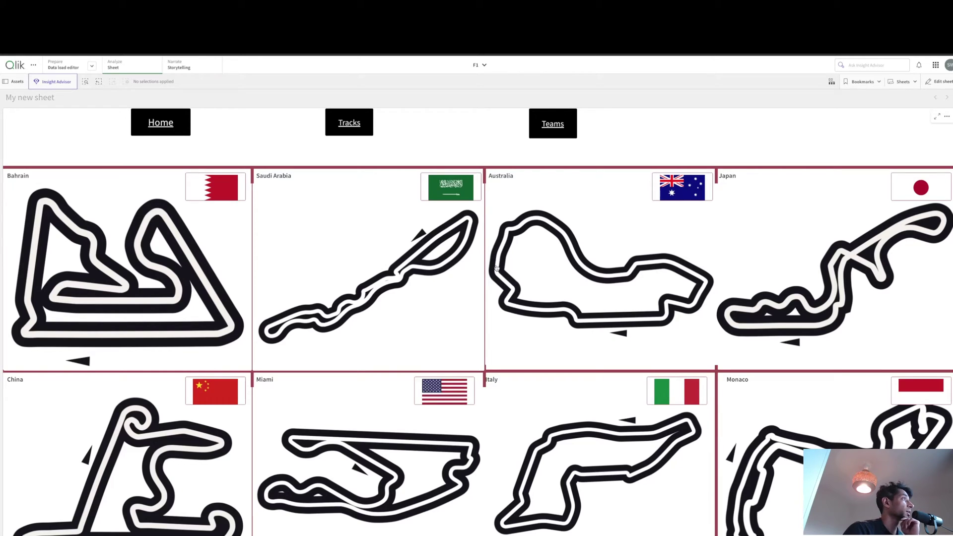
click(472, 283)
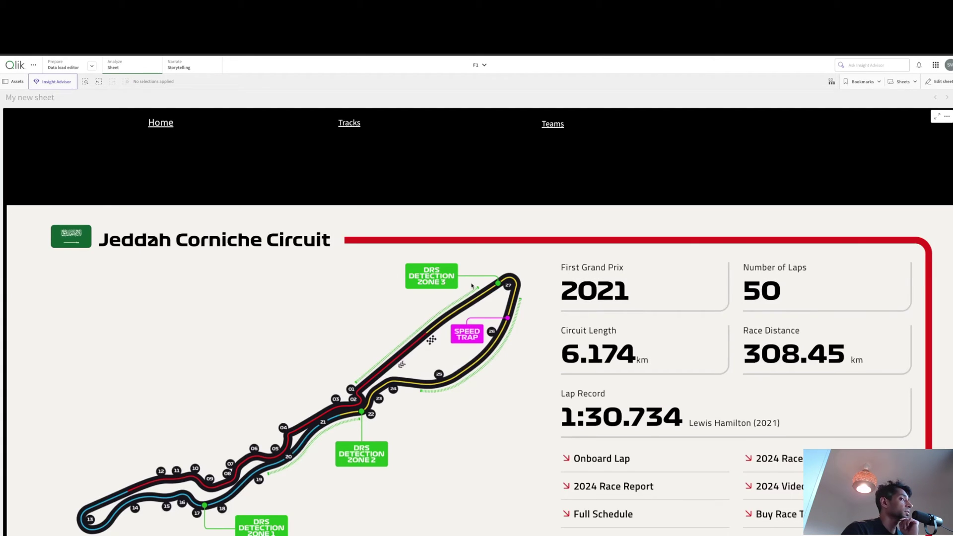
click(373, 145)
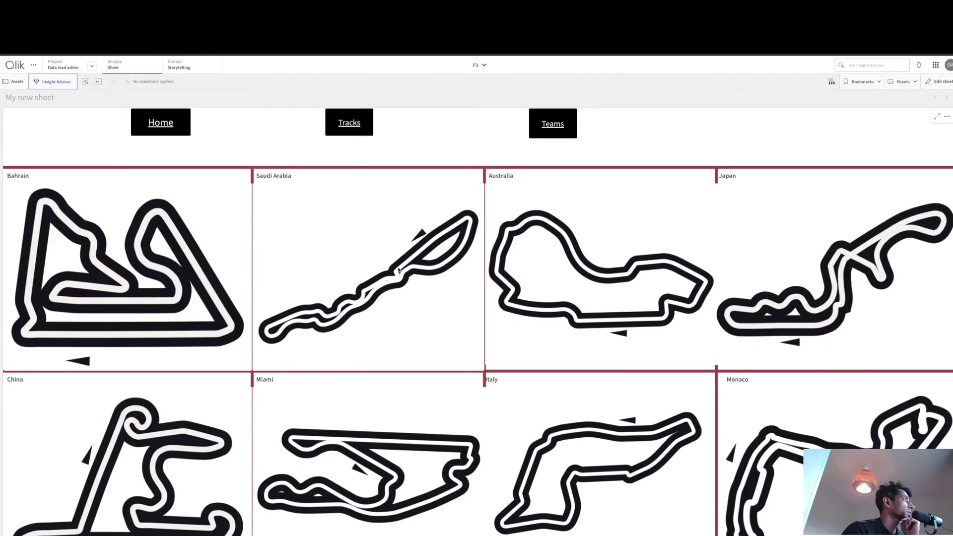
Browse the Teams page, view Ferrari, then open the Red Bull Racing team page.
scroll(631, 365, down, 3)
scroll(630, 365, up, 3)
click(553, 115)
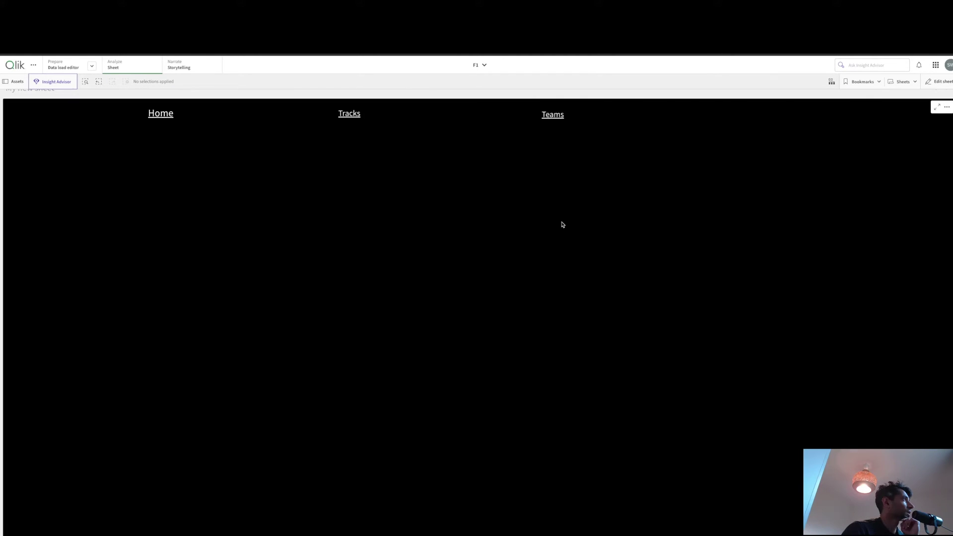
scroll(584, 317, down, 1)
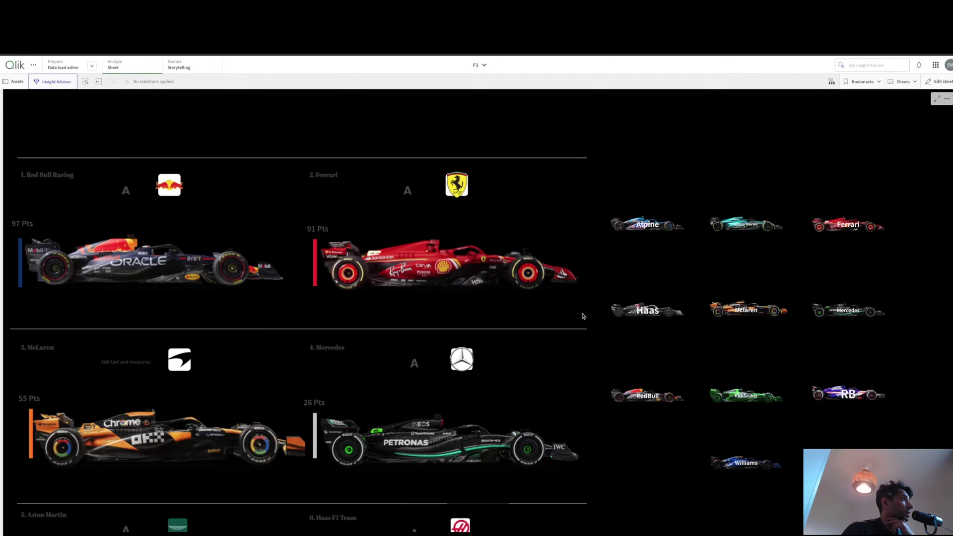
click(557, 327)
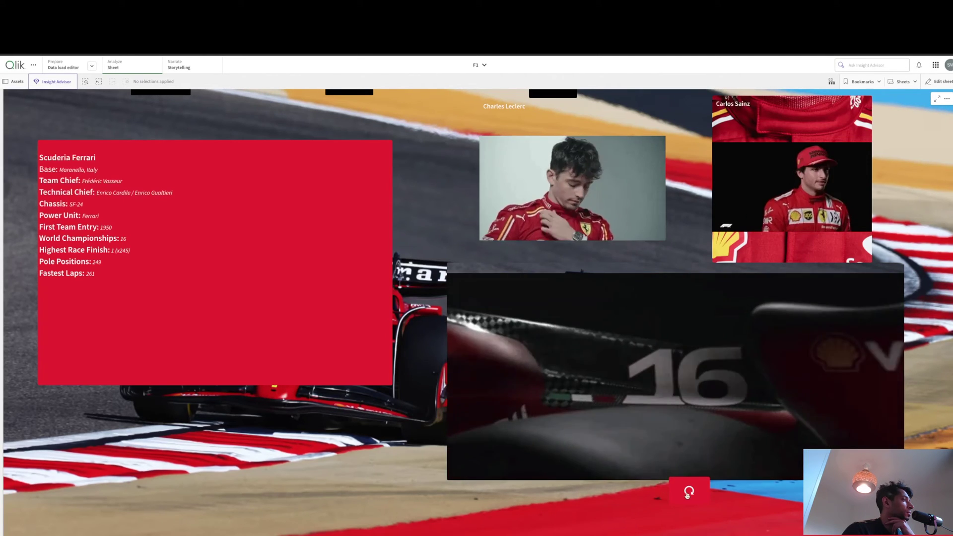
scroll(554, 199, up, 1)
click(552, 126)
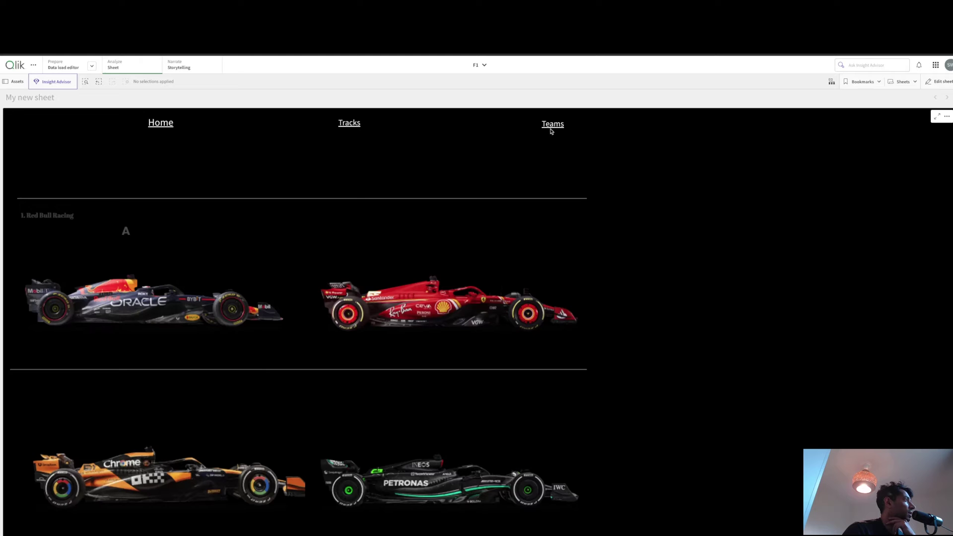
click(209, 345)
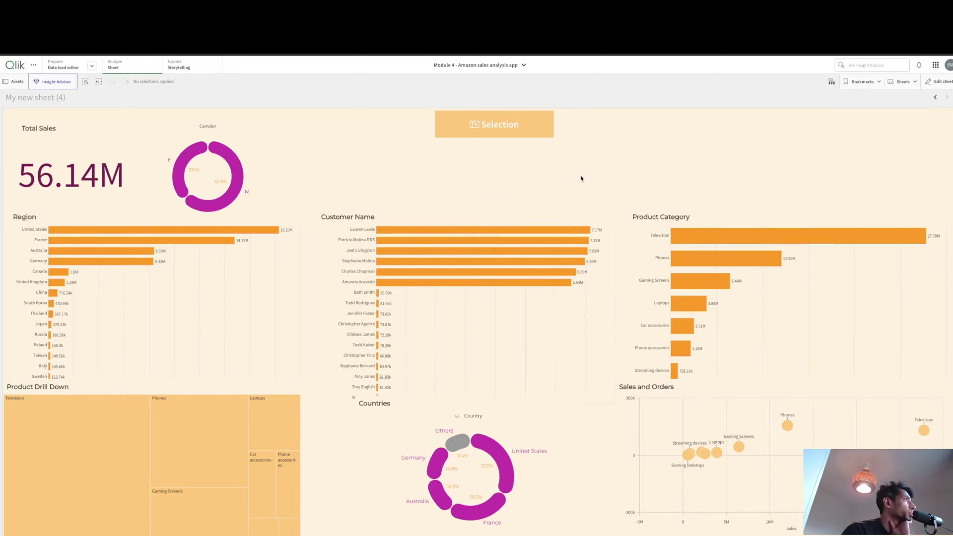
Edit My new sheet (5) and add a layout container stretched across most of the sheet.
click(916, 83)
click(887, 243)
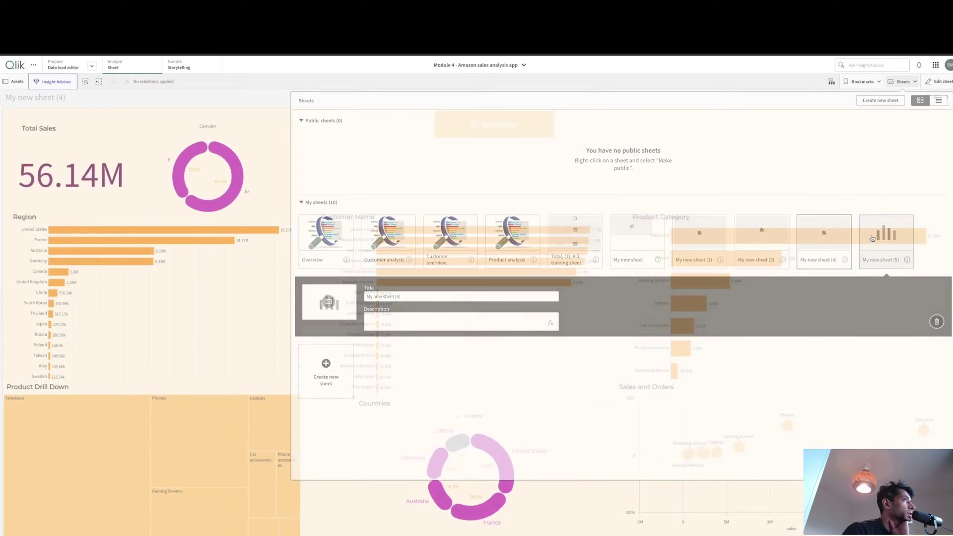
click(575, 354)
click(18, 176)
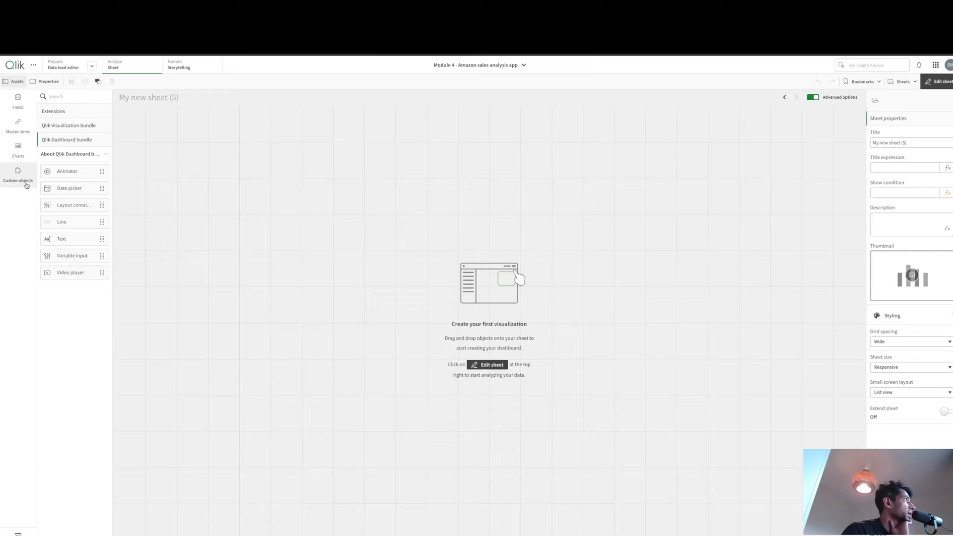
drag(70, 205, 266, 228)
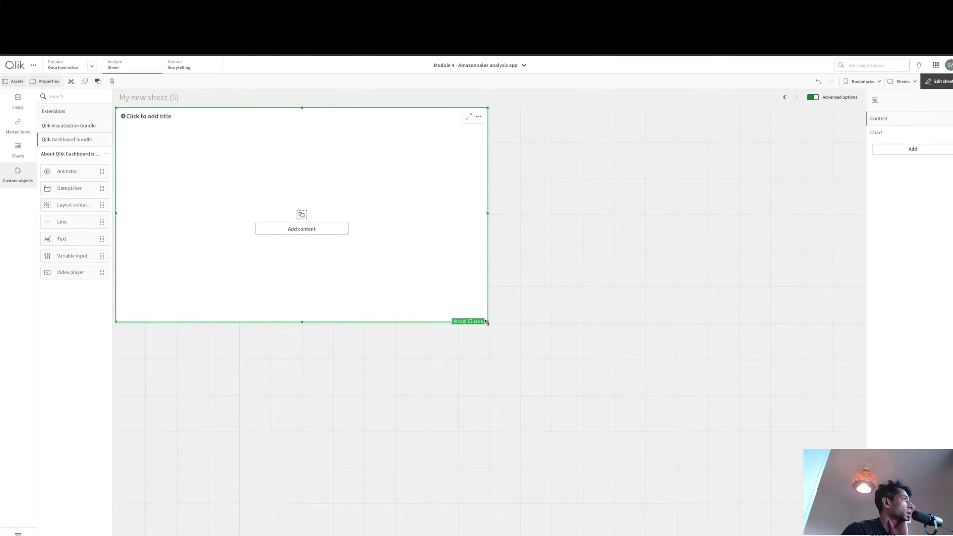
drag(487, 322, 863, 465)
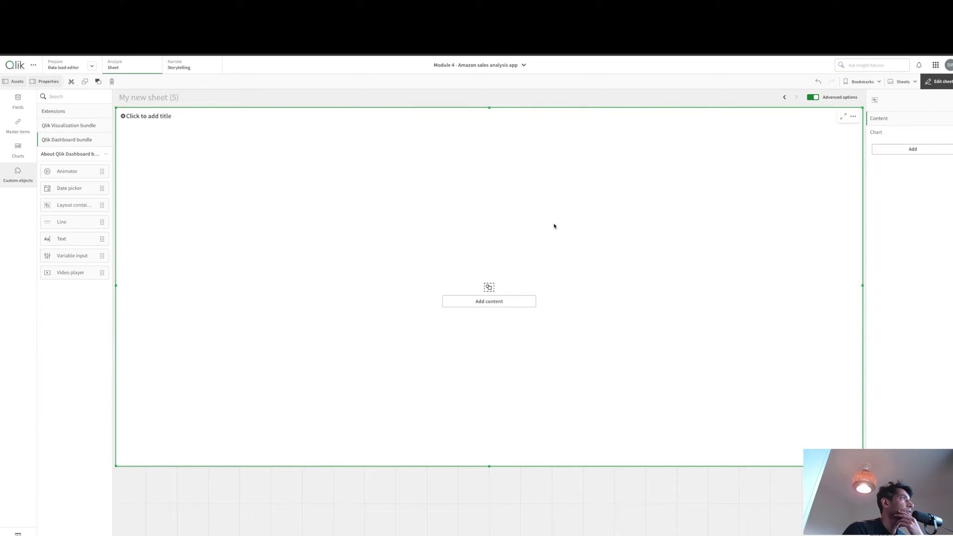
click(487, 301)
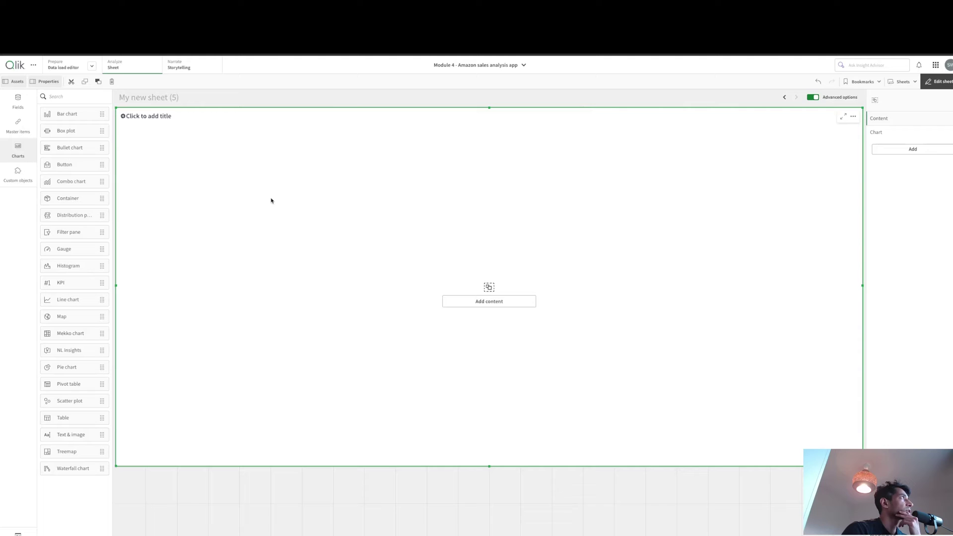
Open My new sheet (1) for editing and view its container's Content chart list.
click(901, 82)
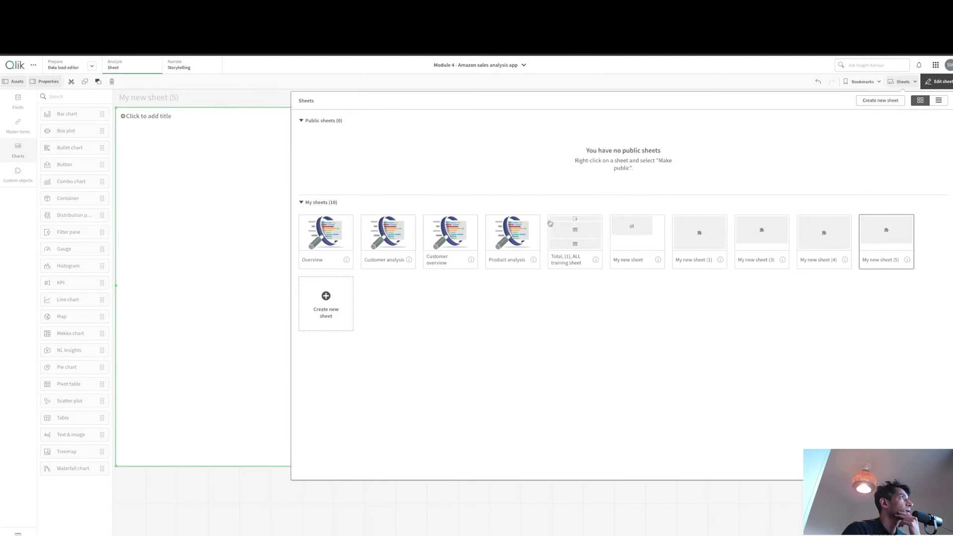
click(700, 240)
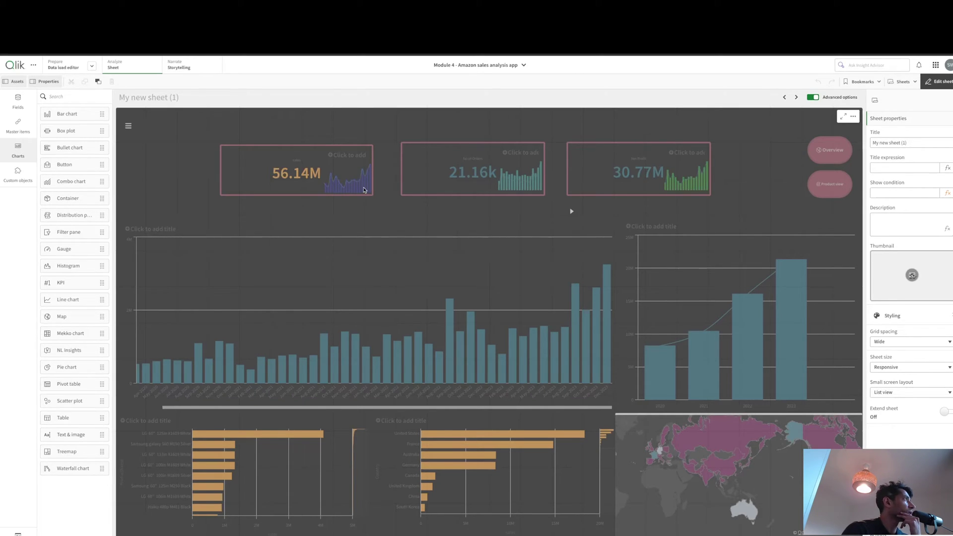
click(404, 170)
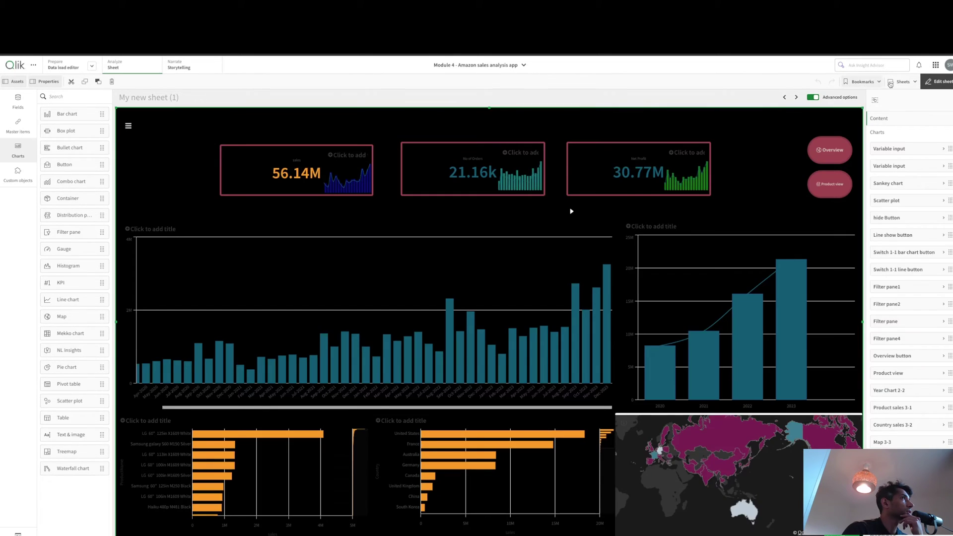
Back on My new sheet (5), add a bar chart inside the container and shrink it.
click(891, 85)
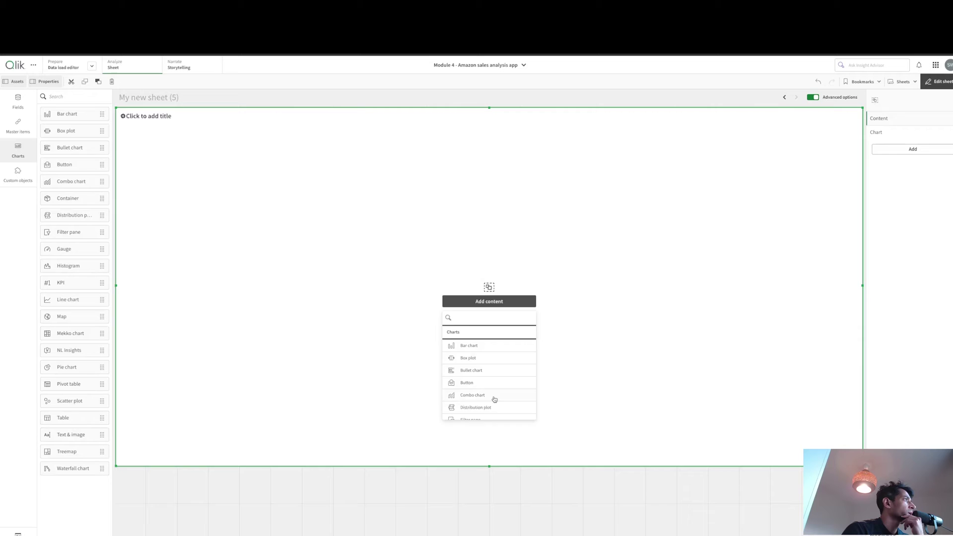
key(Return)
drag(675, 379, 442, 330)
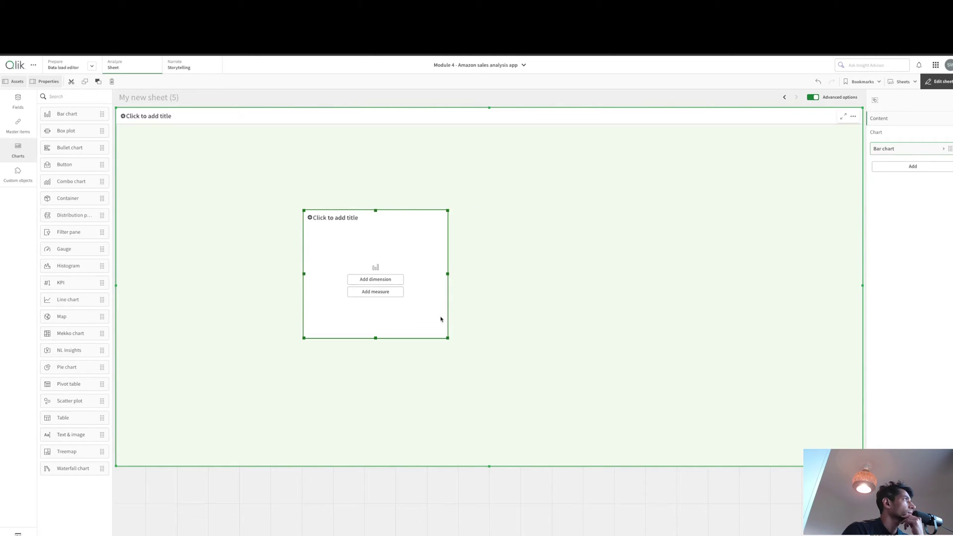
drag(407, 238, 239, 223)
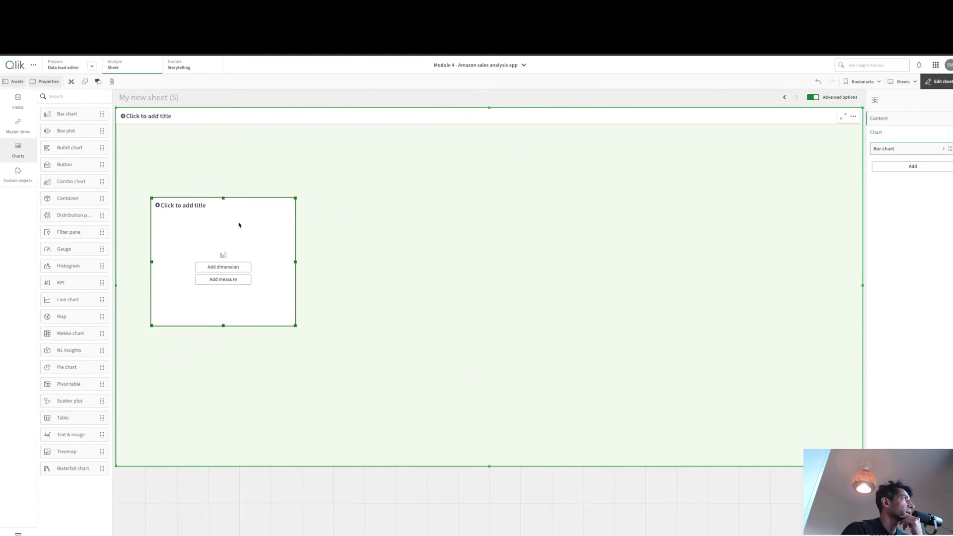
Turn Keep charts inside On and move the bar chart to the container's left edge.
click(905, 175)
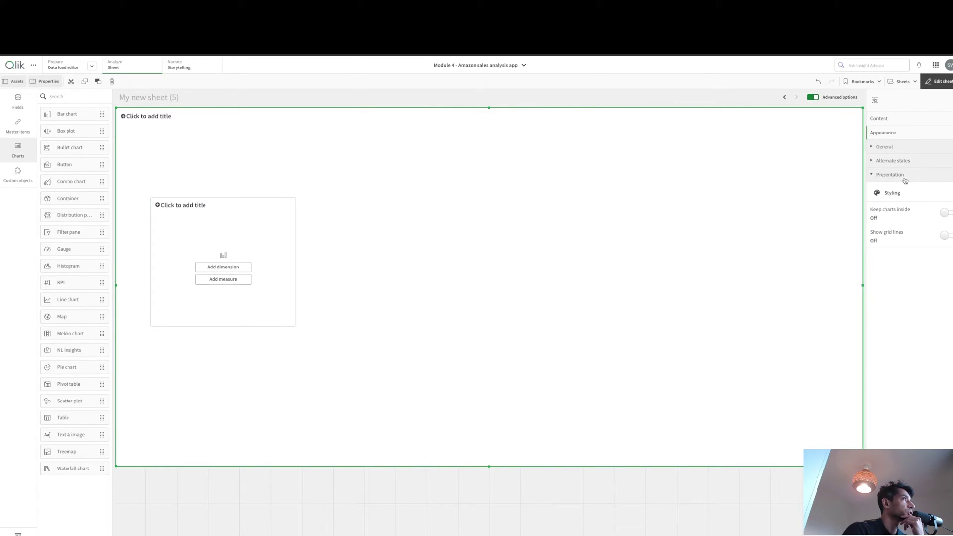
click(944, 213)
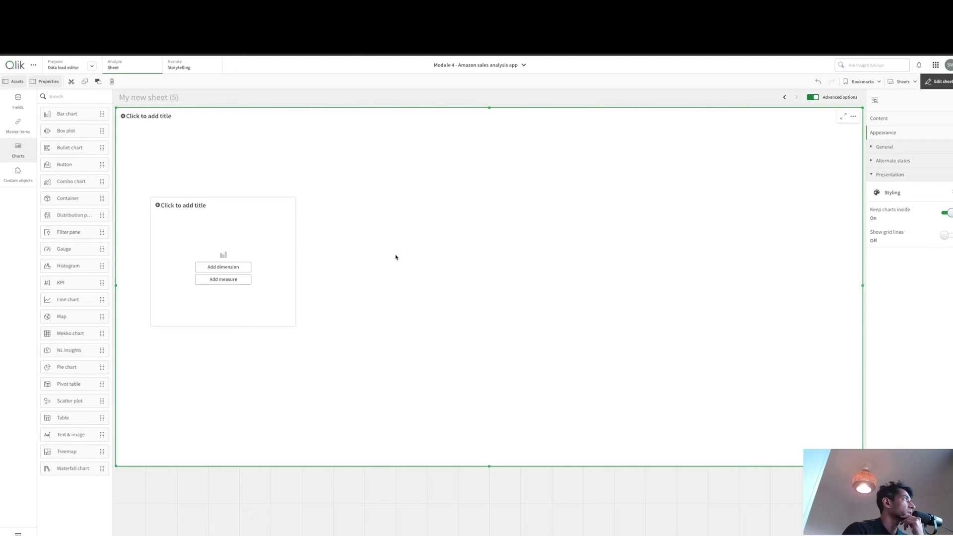
mouse_move(184, 239)
mouse_down()
mouse_move(151, 233)
mouse_move(96, 249)
mouse_move(175, 232)
mouse_up()
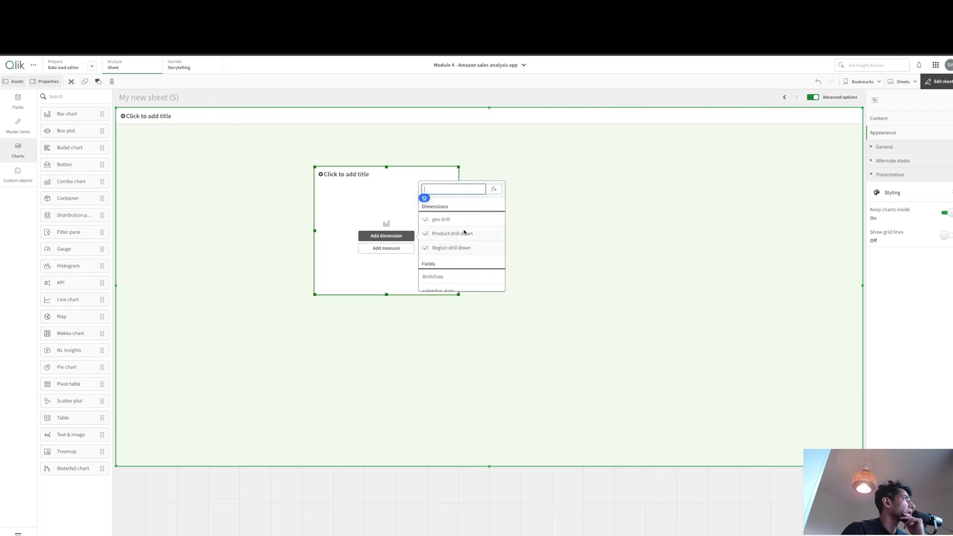
Give the bar chart dimension MonthYear and measure sales.
text(month)
click(439, 212)
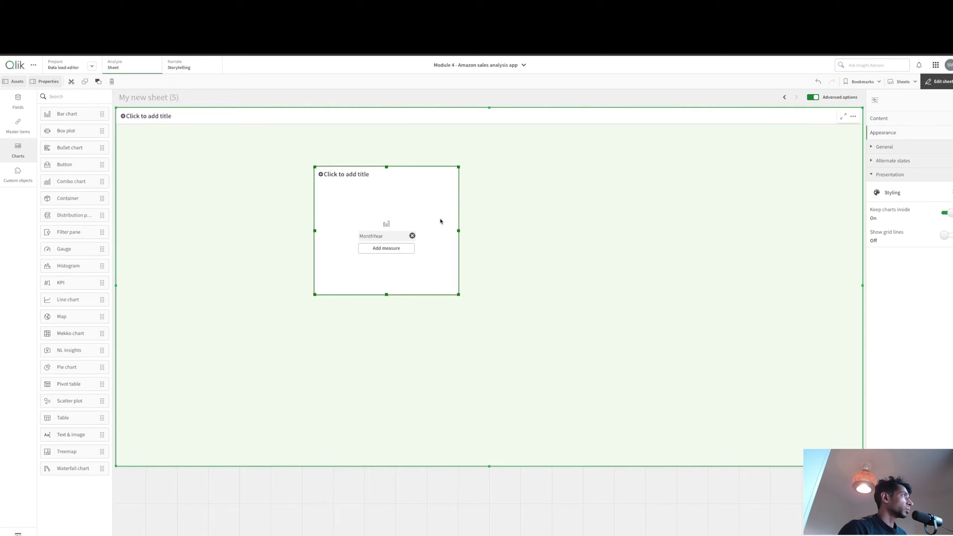
click(408, 249)
click(452, 237)
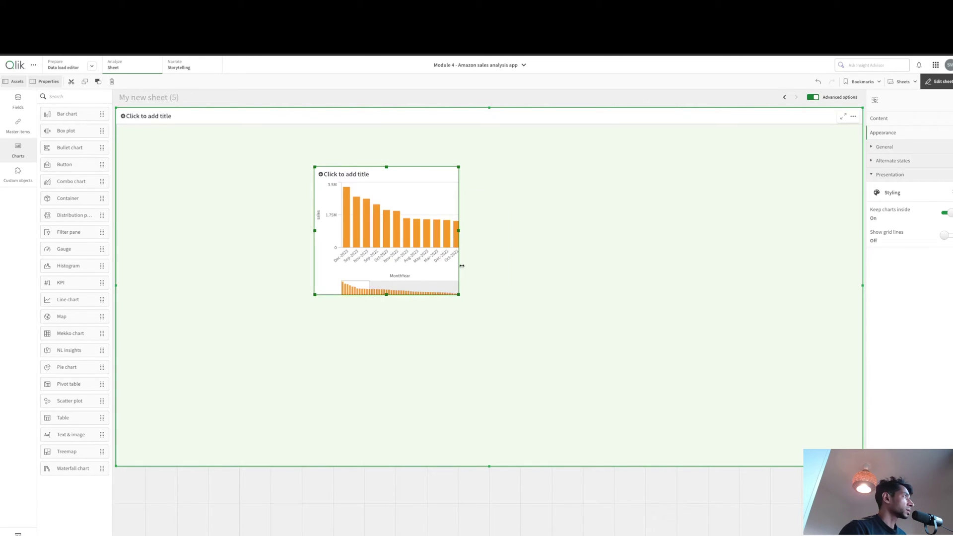
click(878, 118)
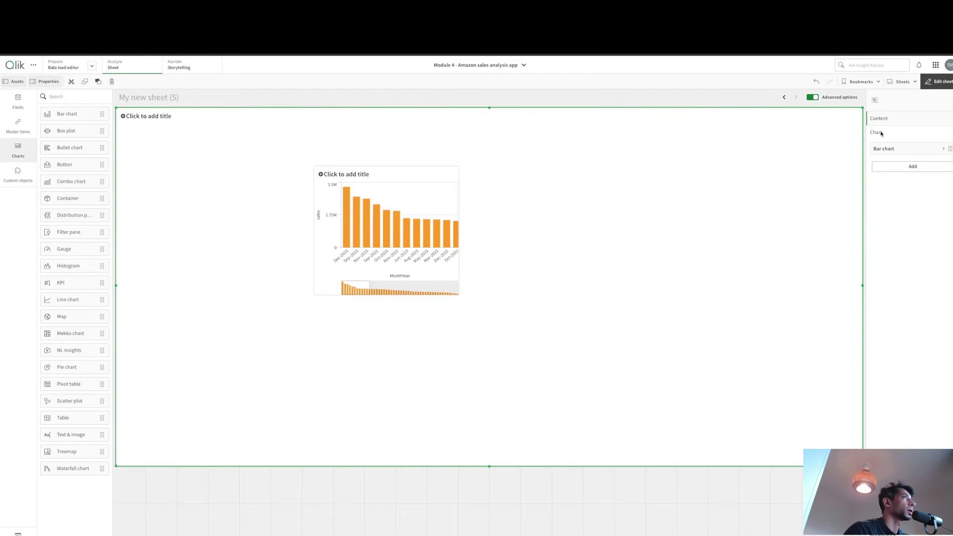
Add a KPI on the container's right side and move the bar chart upper-left.
click(908, 168)
text(KPI)
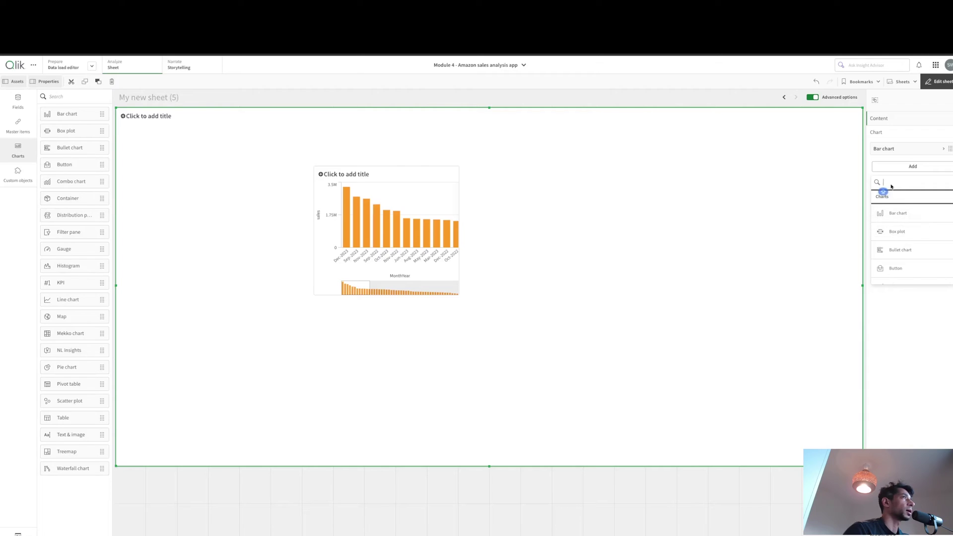
click(890, 192)
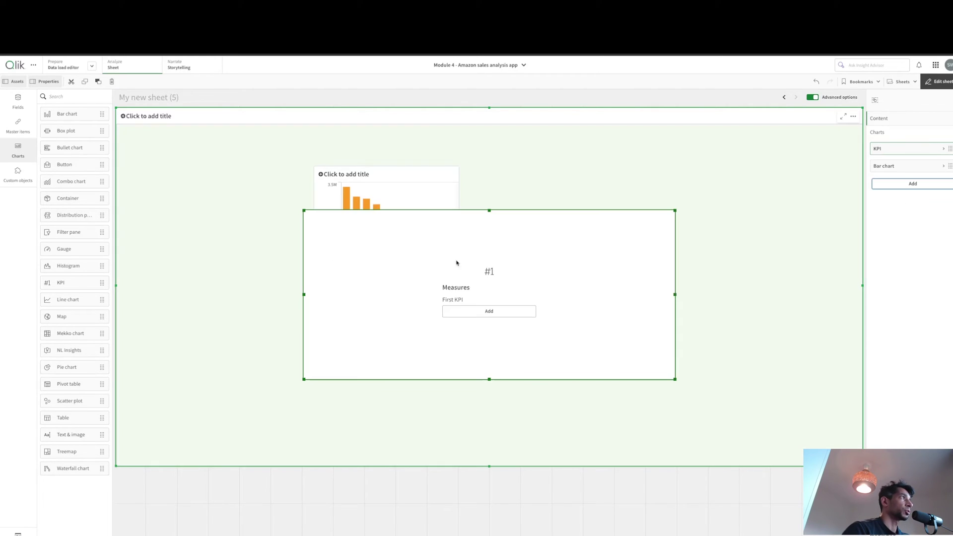
drag(456, 263, 597, 215)
drag(377, 183, 219, 186)
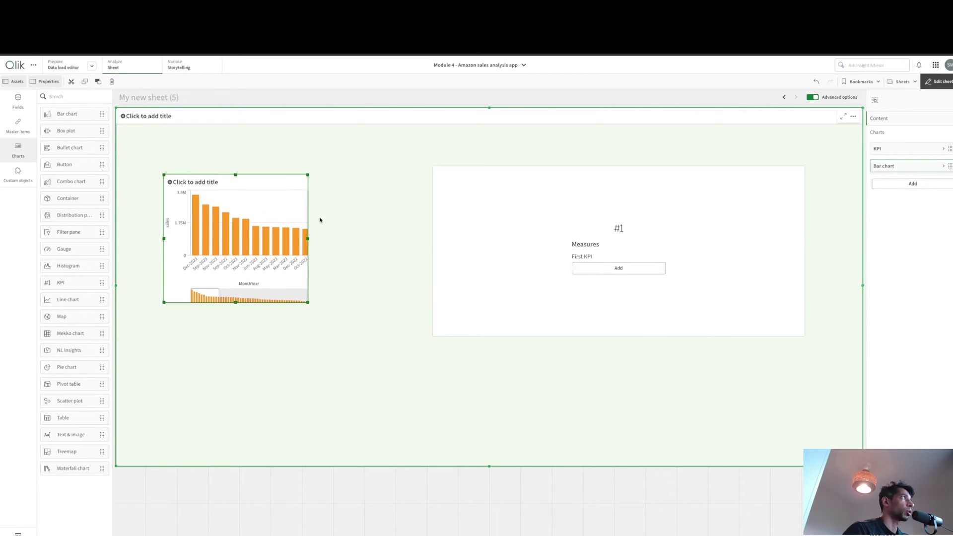
Select the KPI and bar chart, then expand the bar chart's label, size and position settings.
click(500, 250)
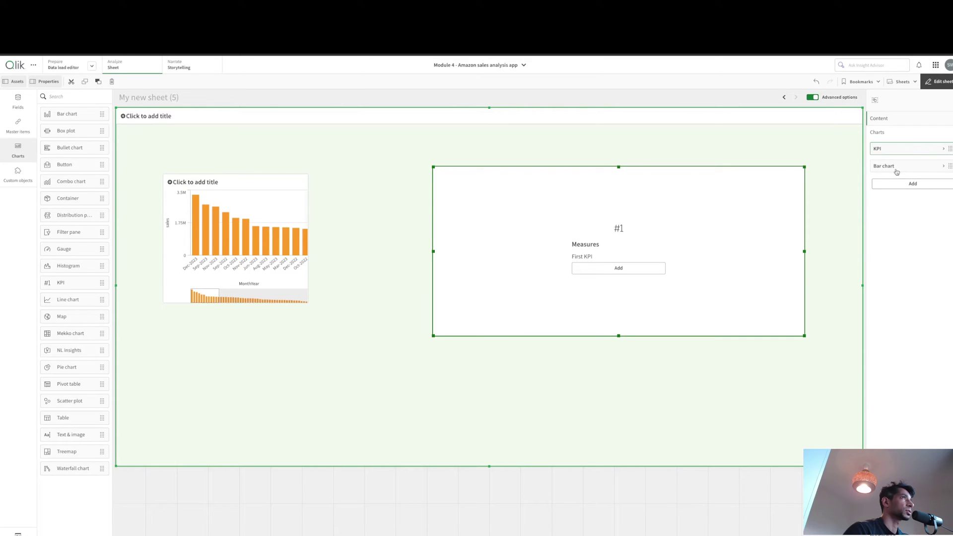
click(231, 227)
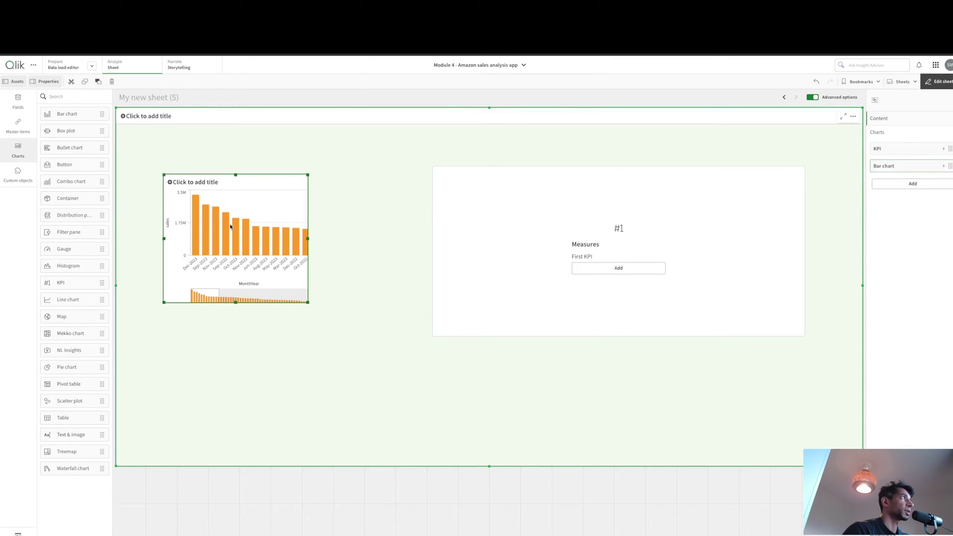
click(894, 166)
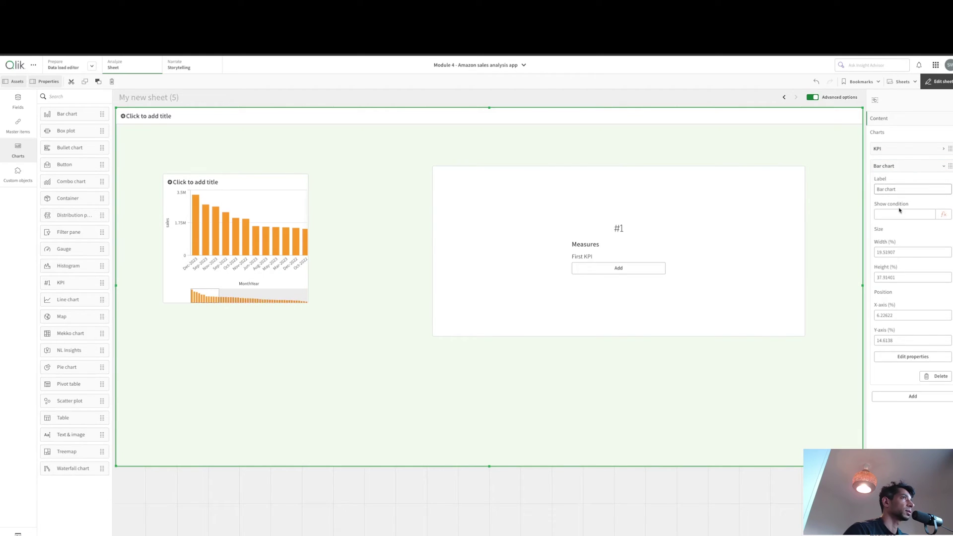
click(900, 216)
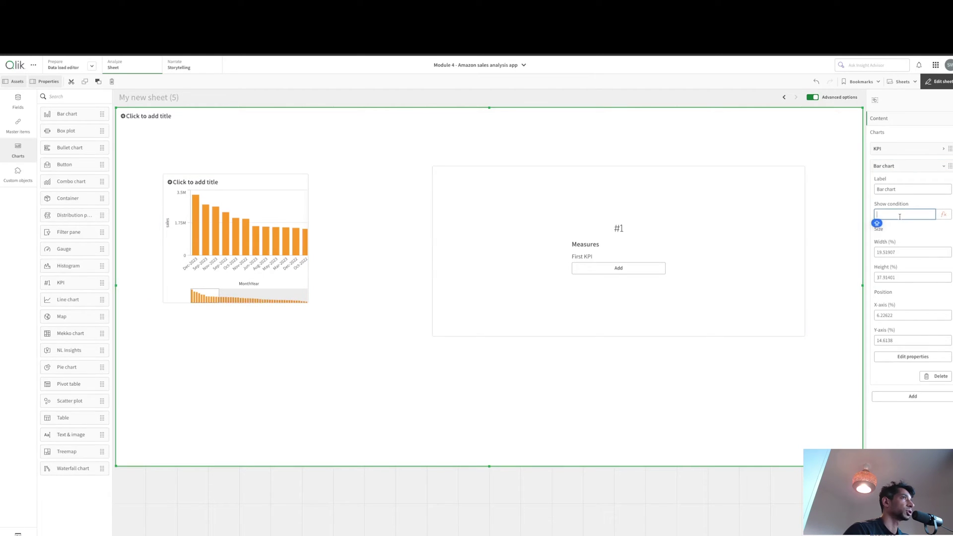
click(666, 234)
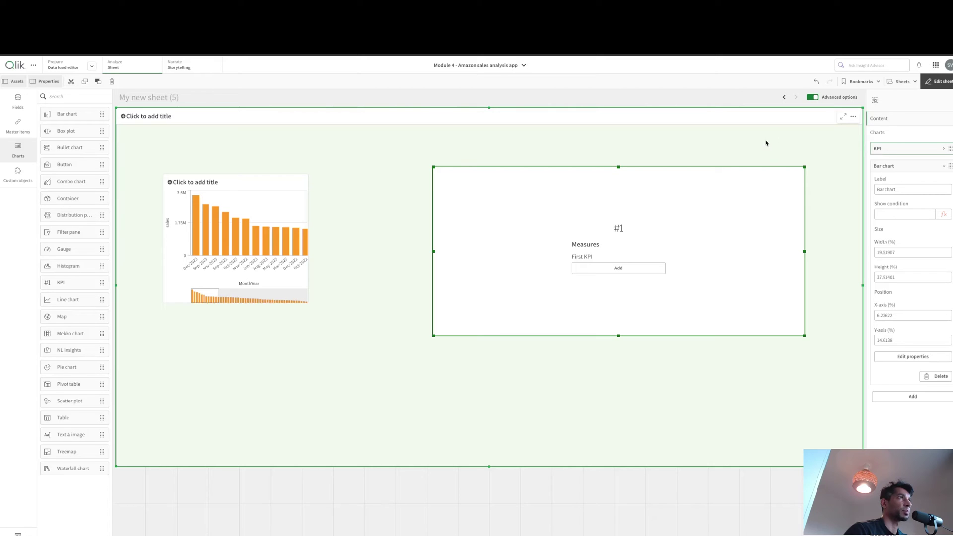
click(898, 82)
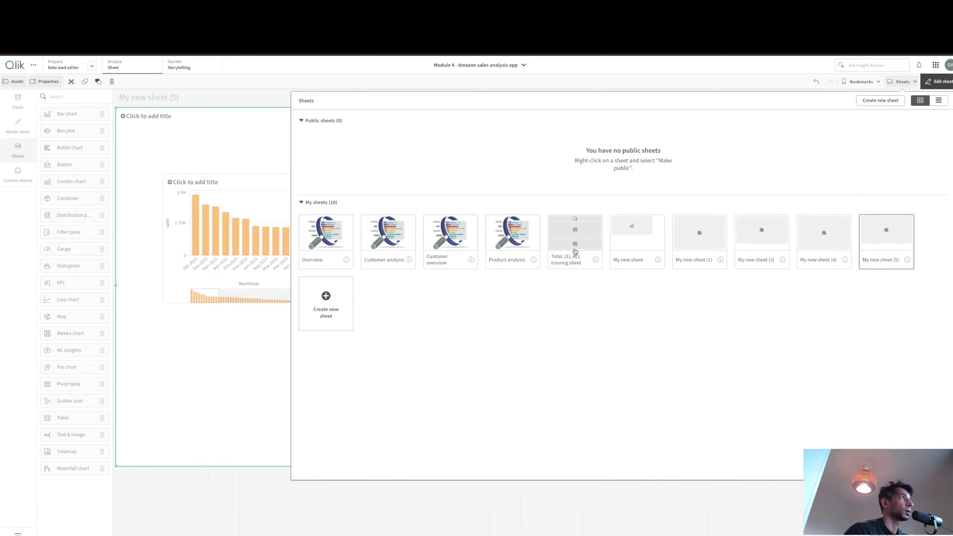
click(700, 236)
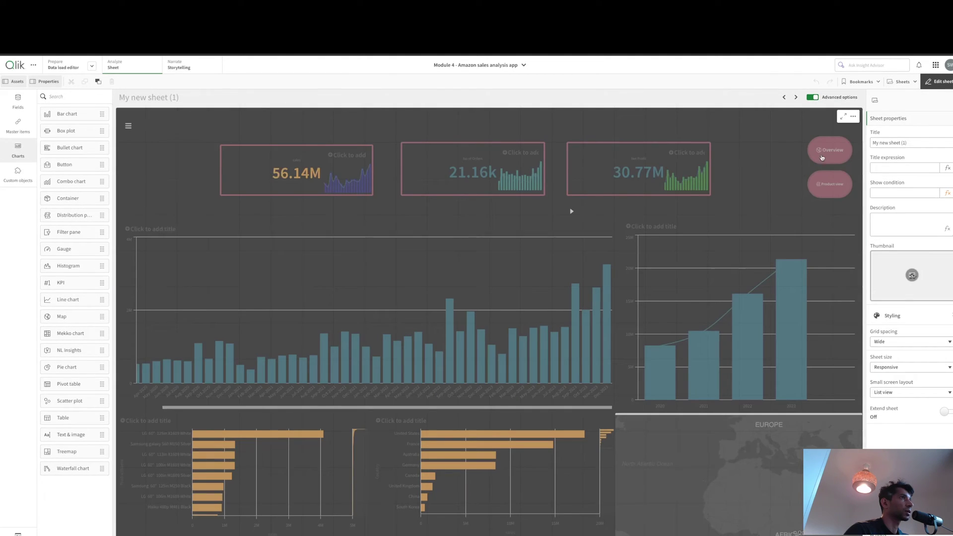
click(926, 83)
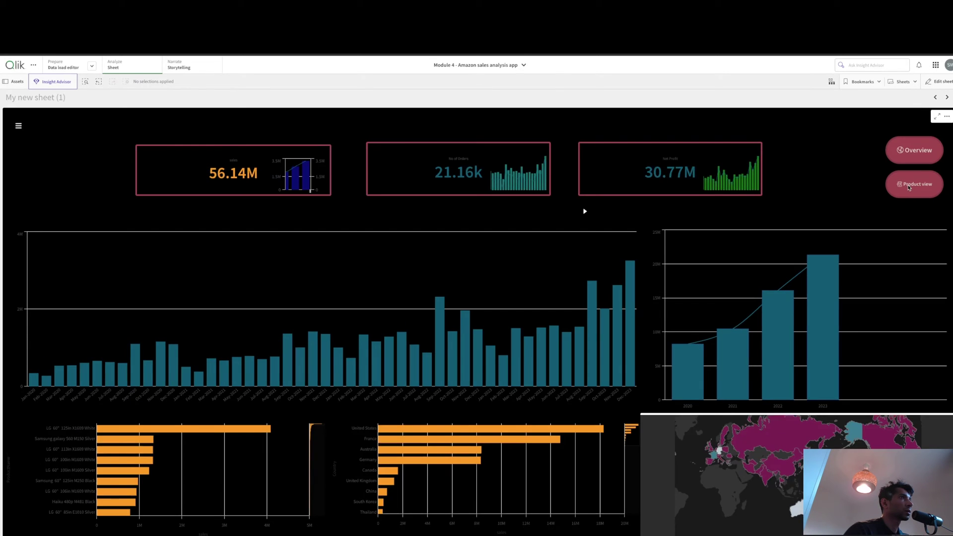
click(910, 188)
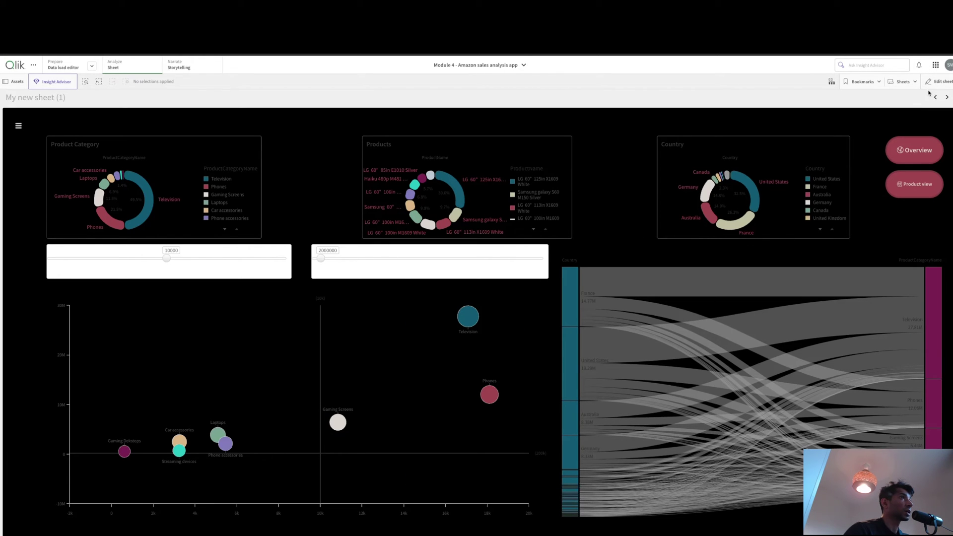
click(903, 81)
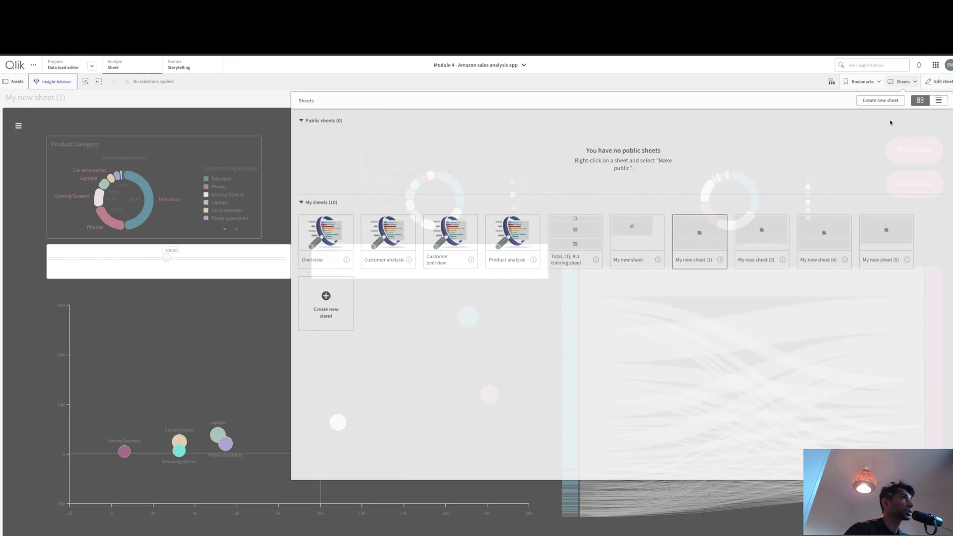
click(883, 237)
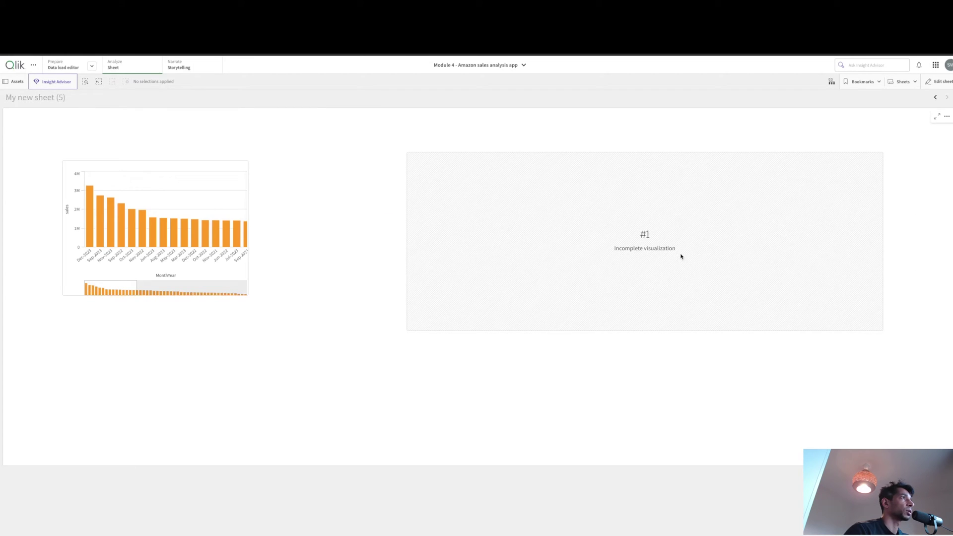
click(940, 81)
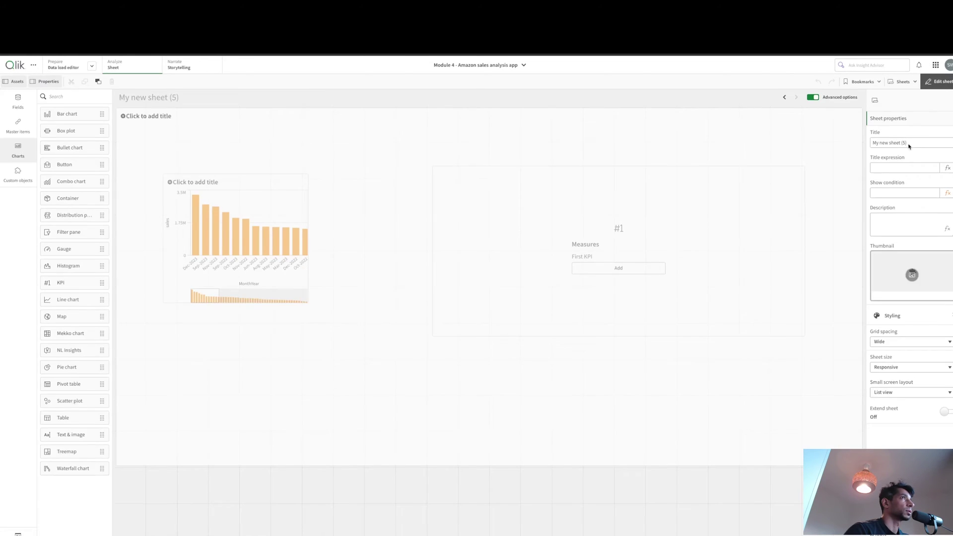
Select the layout container, leave its title empty, and open Appearance > Presentation settings.
click(618, 138)
click(915, 168)
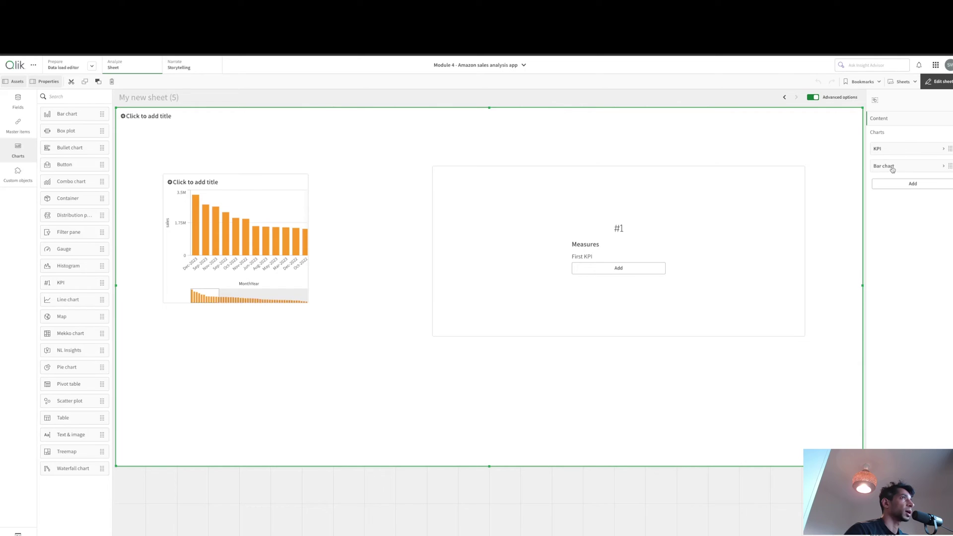
click(892, 169)
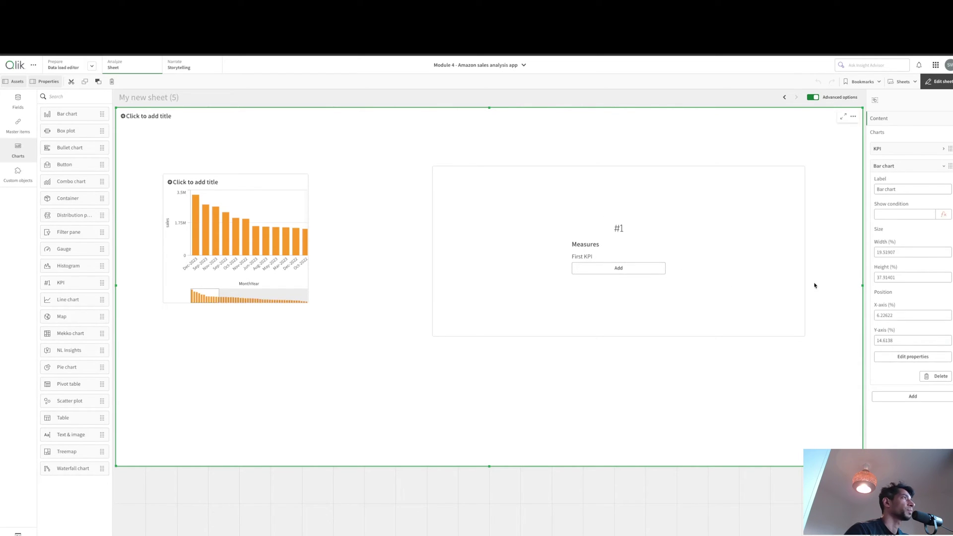
click(497, 115)
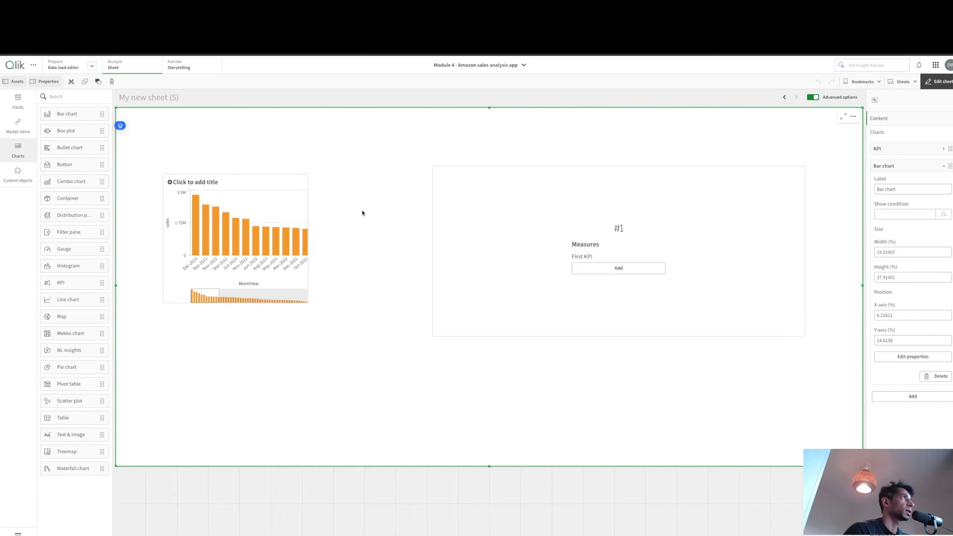
click(886, 302)
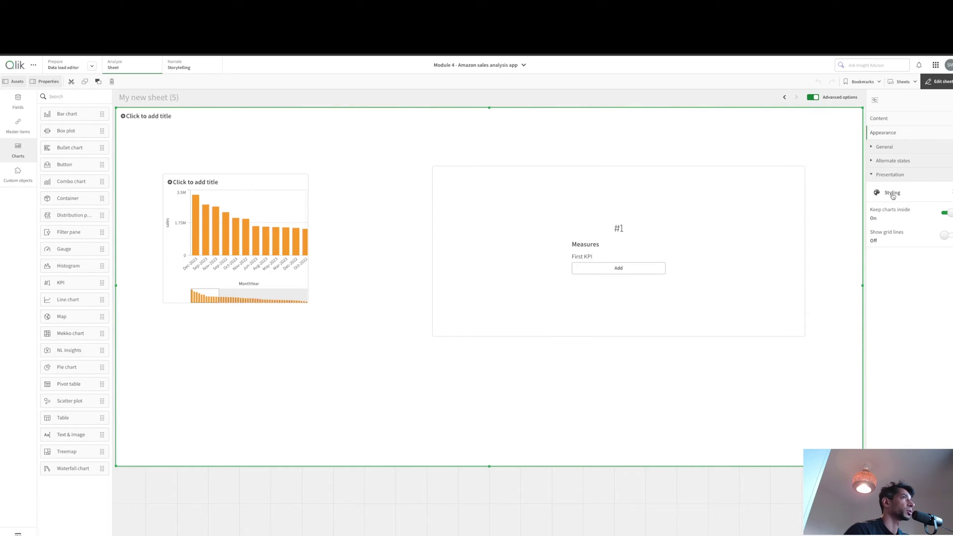
Set the layout container's background colour to tan.
click(893, 194)
click(909, 276)
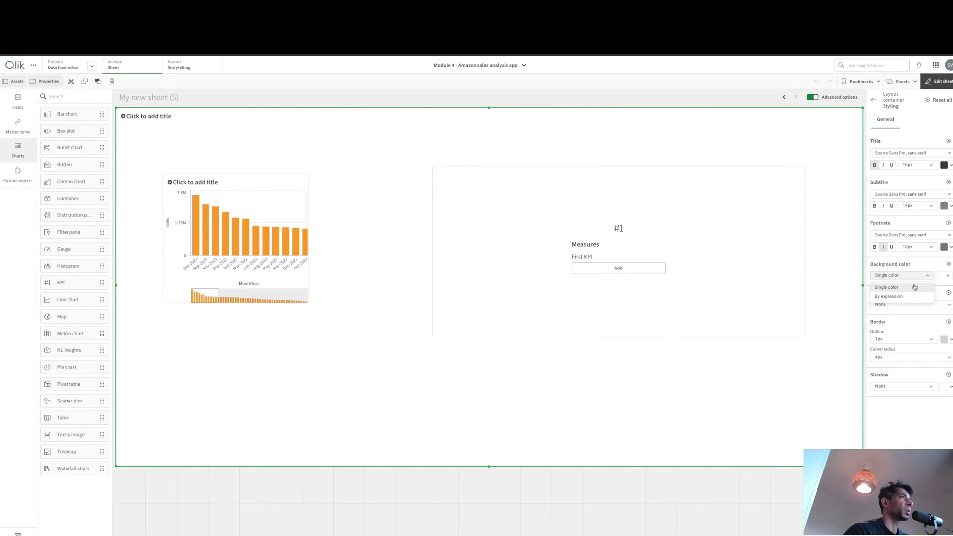
click(947, 277)
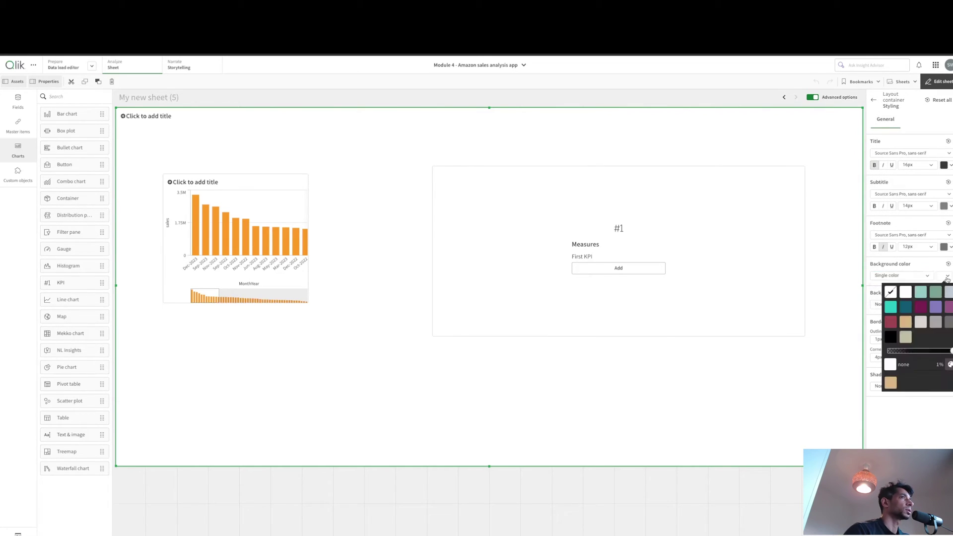
click(893, 385)
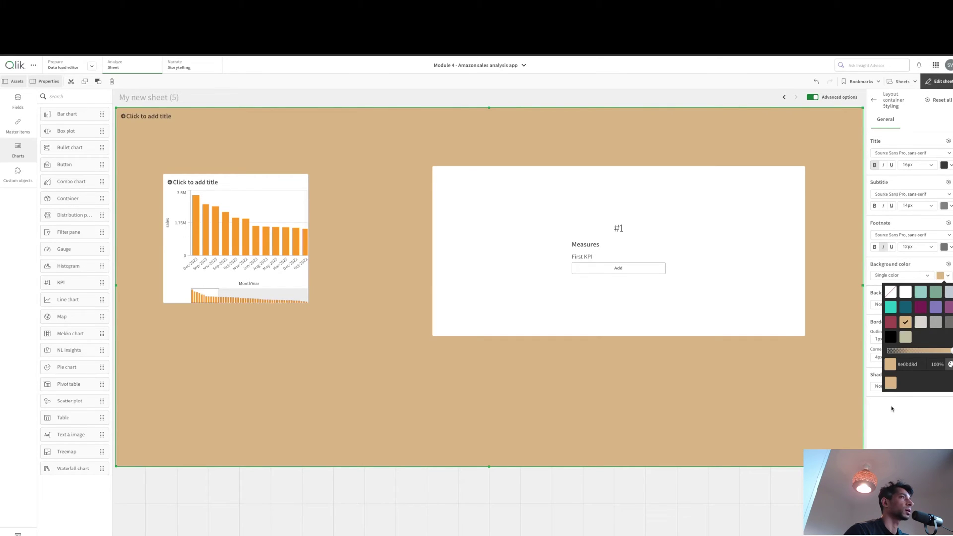
click(651, 226)
Give the KPI the sales measure (56.14M), shrink it, and overlap the bar chart beside it.
click(629, 269)
click(679, 251)
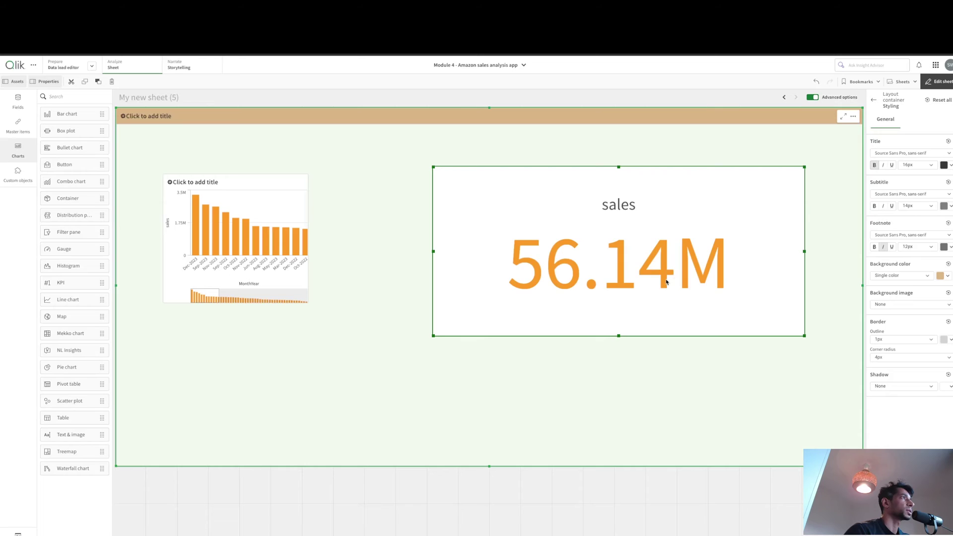
drag(804, 335, 640, 244)
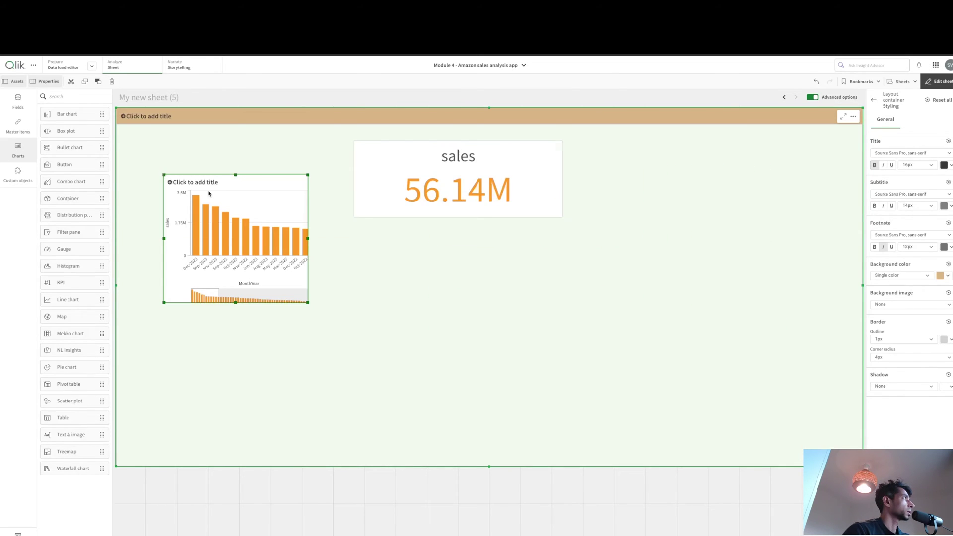
drag(209, 192, 522, 162)
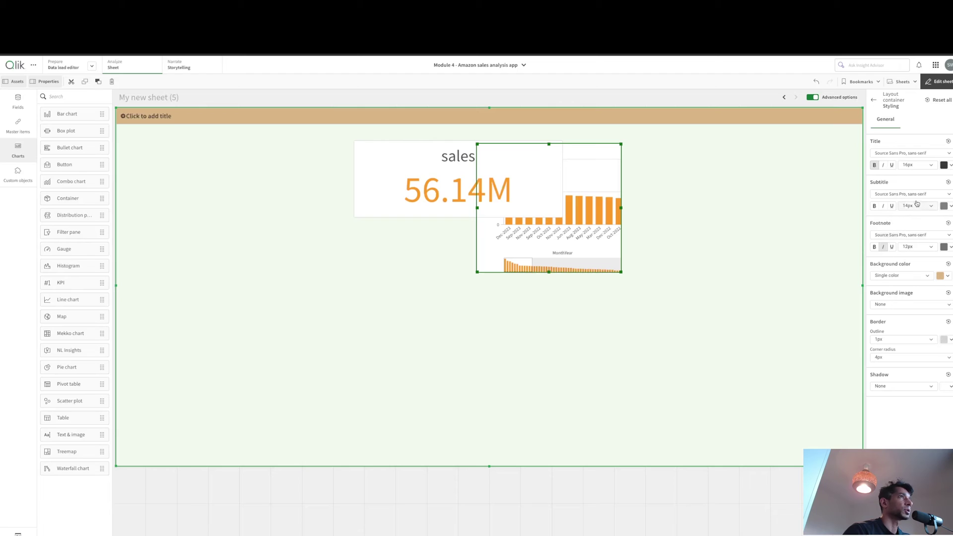
Bring the bar chart in front of the sales KPI.
click(874, 100)
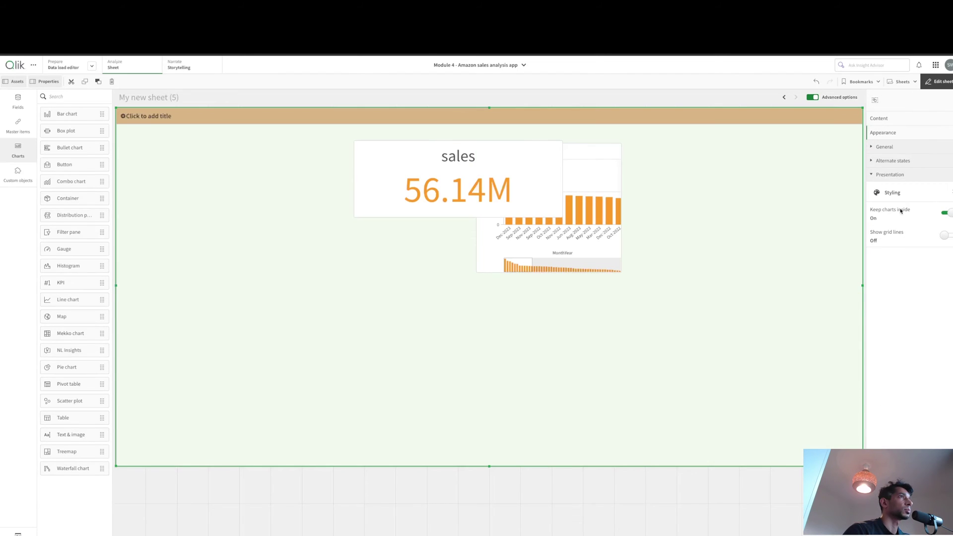
right_click(584, 234)
click(596, 235)
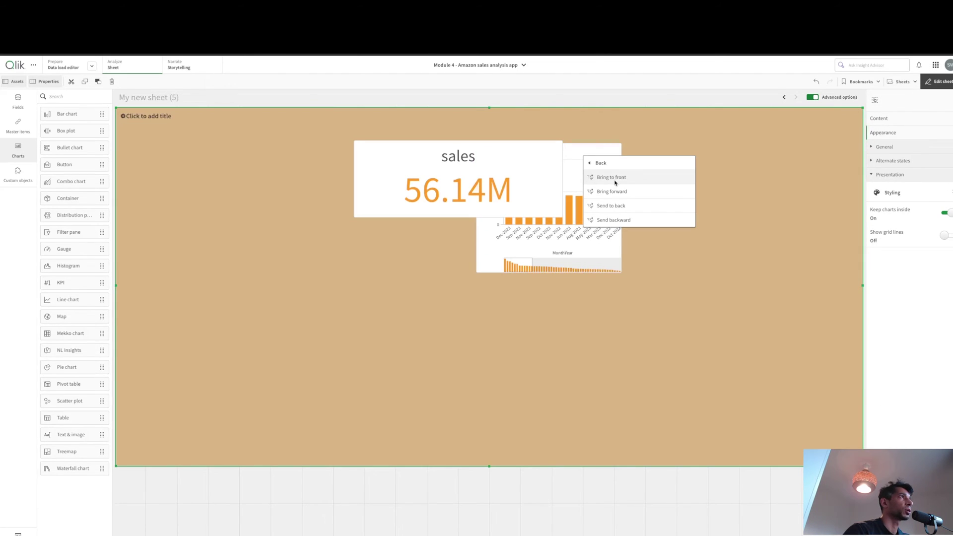
click(619, 177)
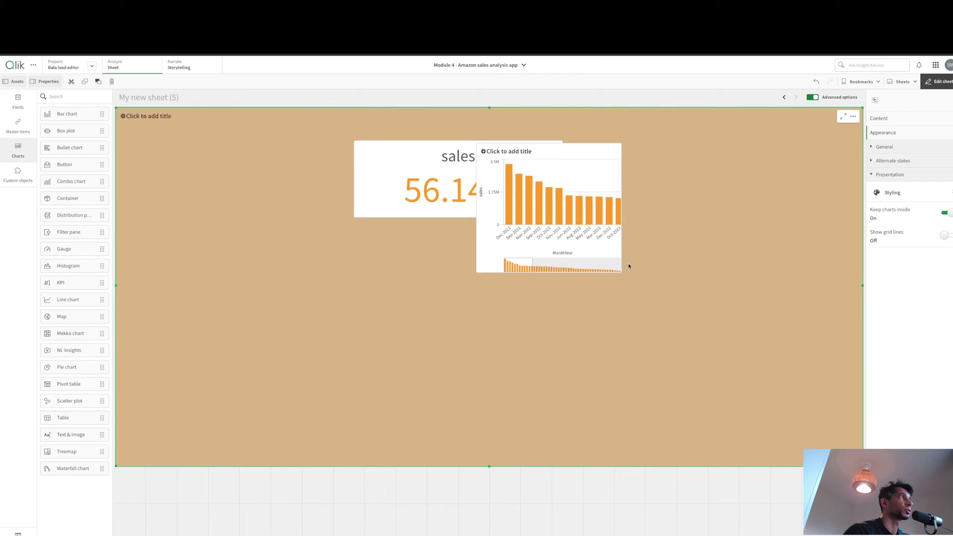
Shrink the bar chart into a small box over the KPI's right end, beside 56.14M.
drag(620, 272, 563, 210)
drag(481, 180, 513, 178)
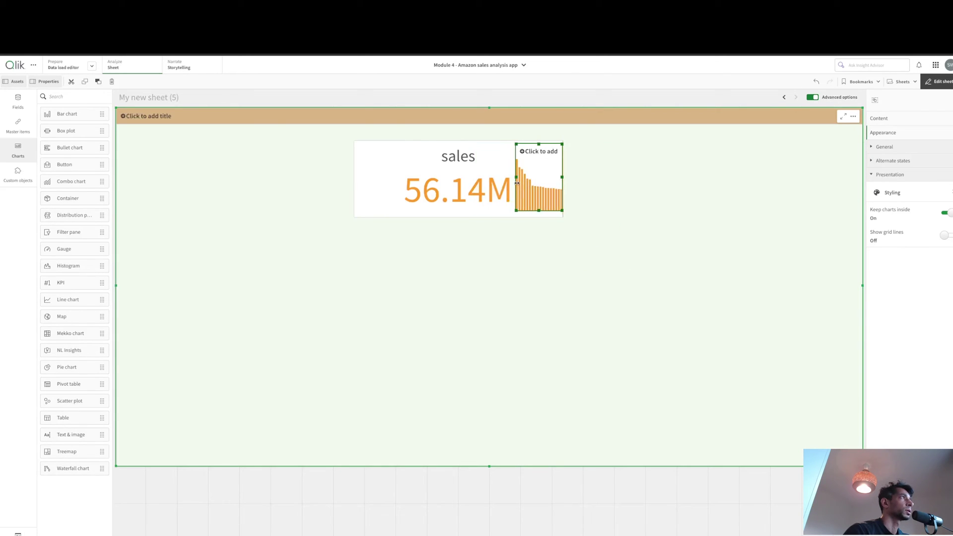
drag(539, 145, 549, 157)
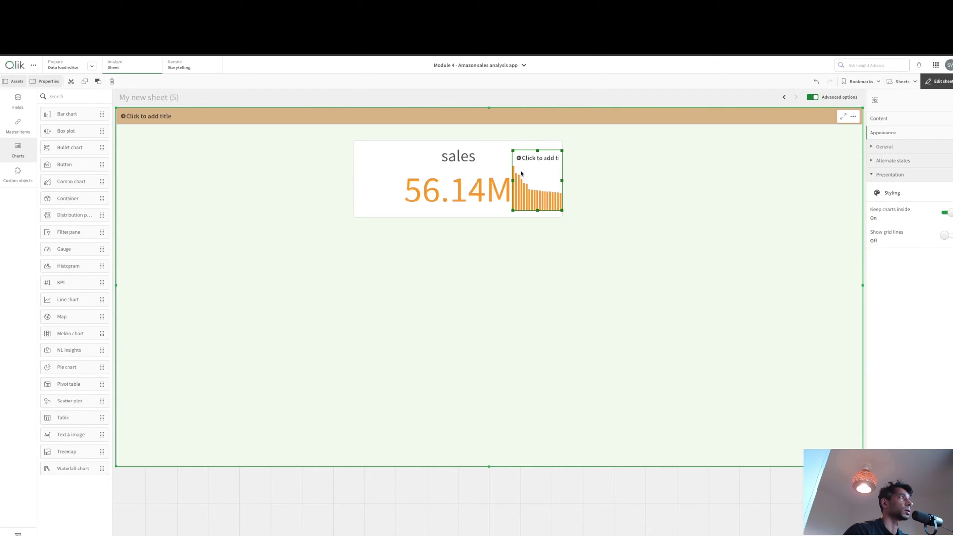
right_click(544, 188)
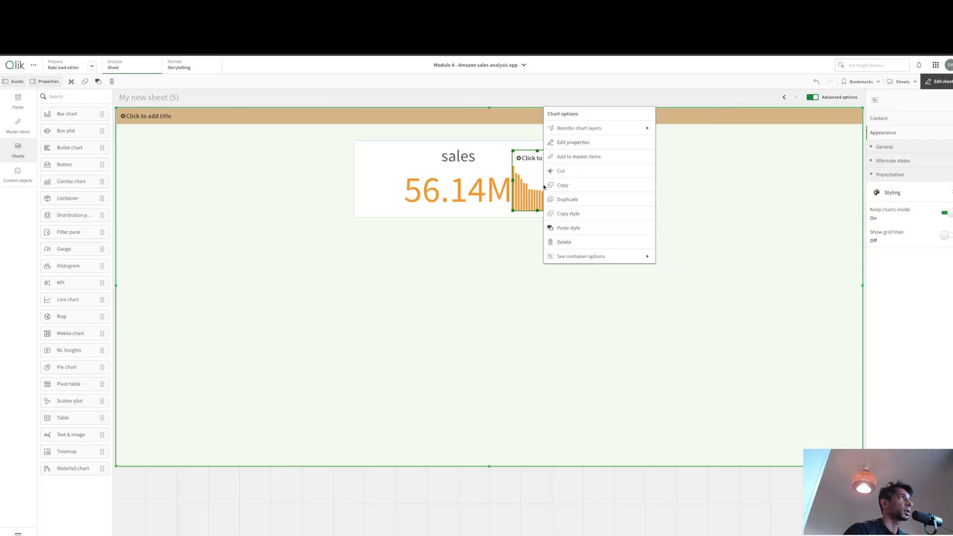
Review the bar chart and KPI entries in the container's Content list, including the bar chart's size and position.
click(813, 167)
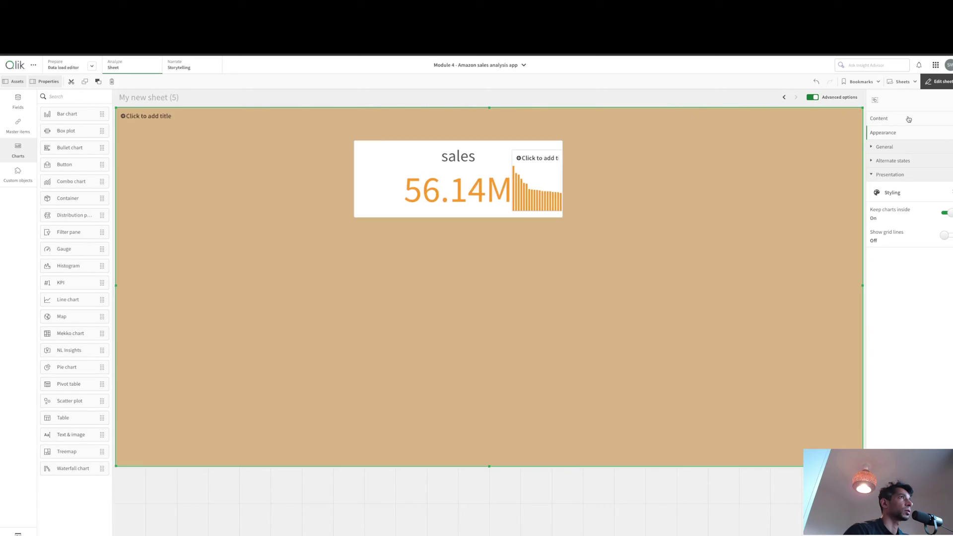
click(909, 120)
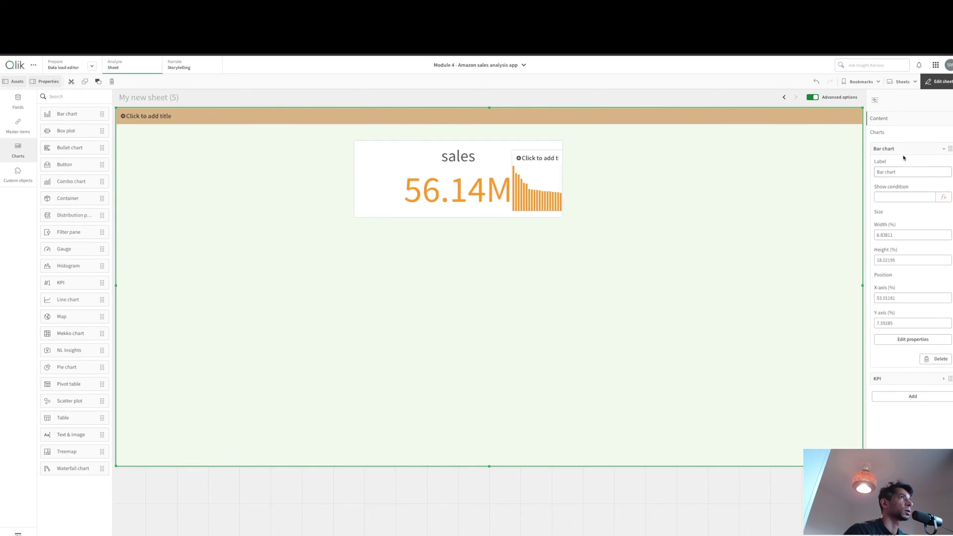
click(903, 150)
click(901, 167)
click(901, 169)
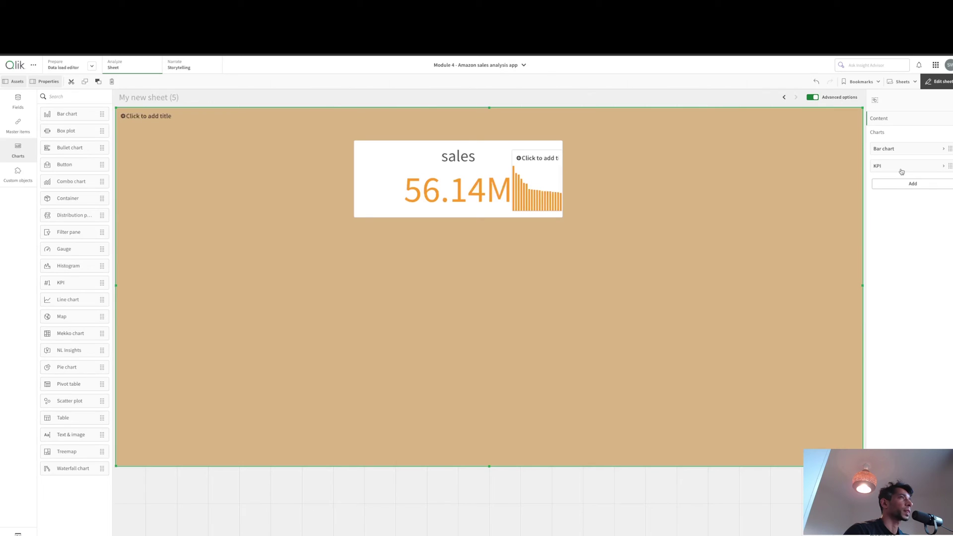
click(902, 171)
click(899, 169)
click(897, 150)
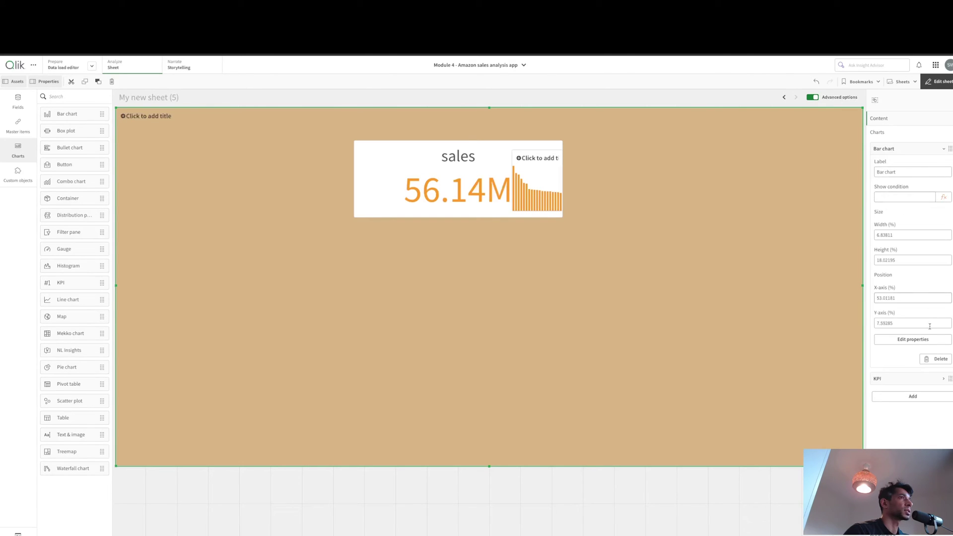
right_click(532, 175)
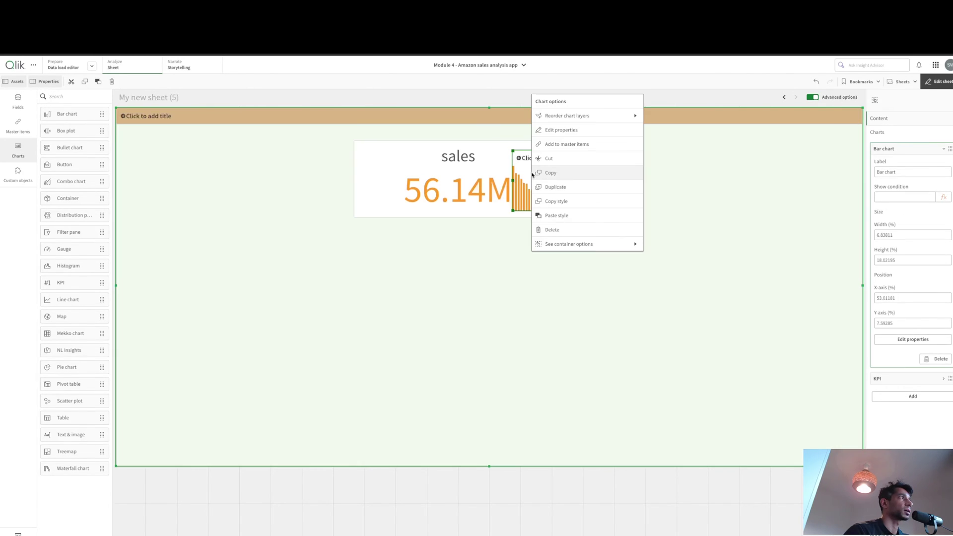
click(515, 241)
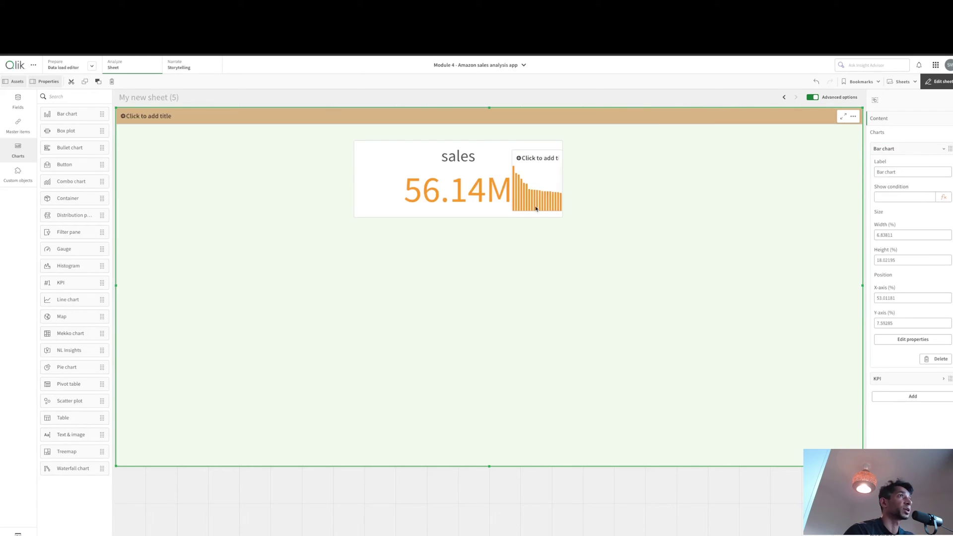
Open My new sheet (1) and select its dark chart container.
click(902, 82)
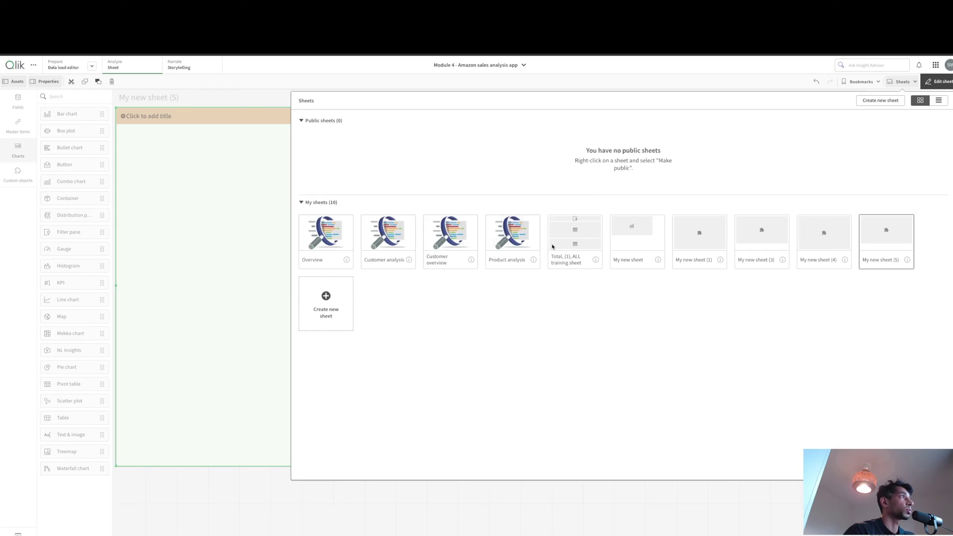
click(697, 244)
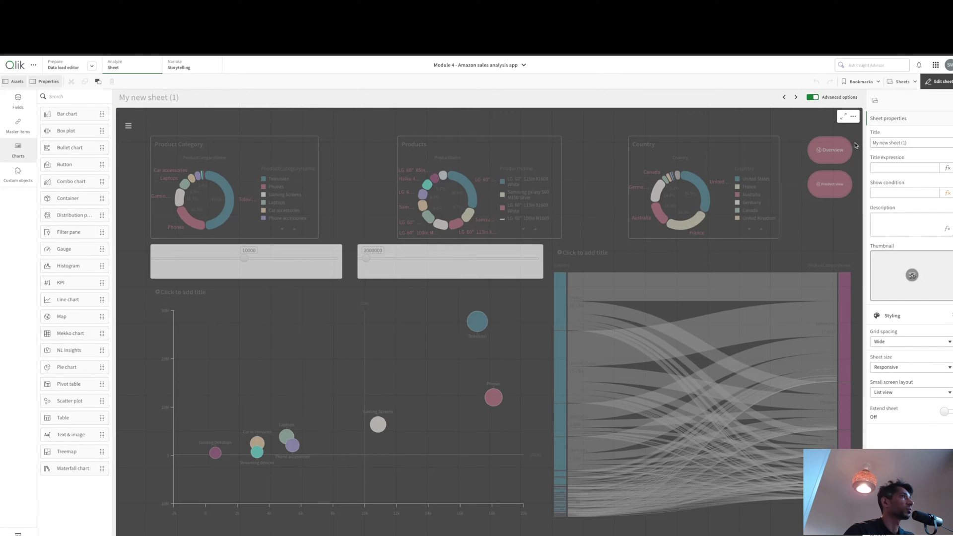
click(479, 219)
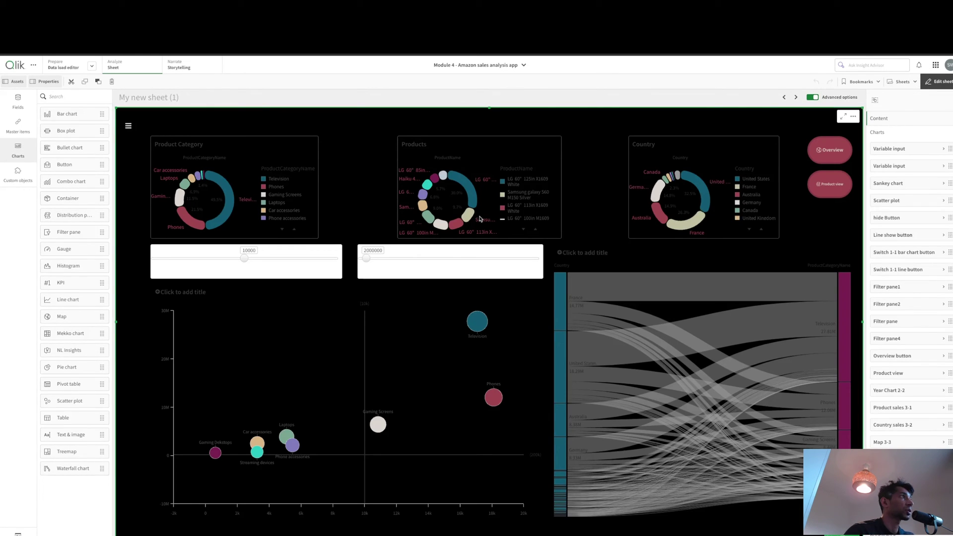
Inspect the container's Country chart and Pie chart entries, then return to the sheet list.
scroll(894, 313, down, 3)
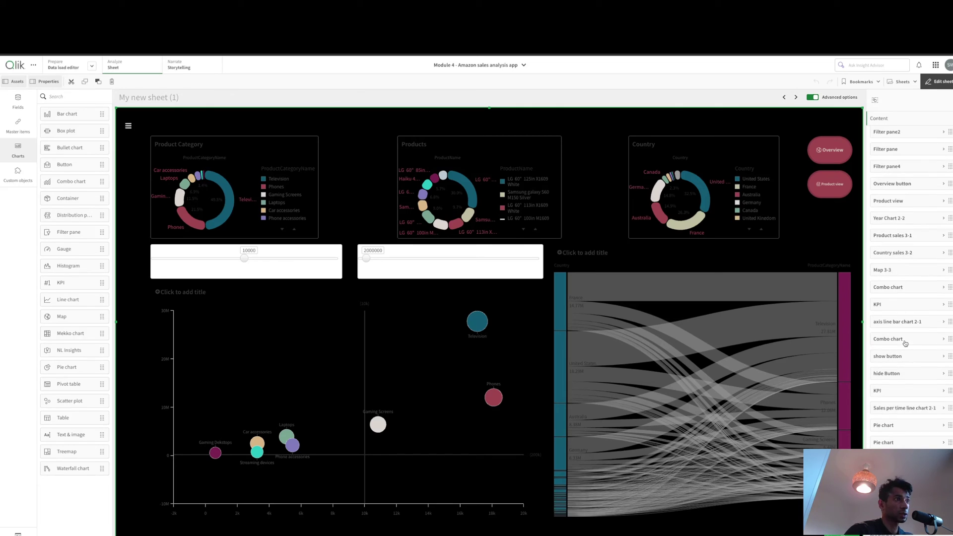
scroll(905, 342, up, 3)
click(729, 230)
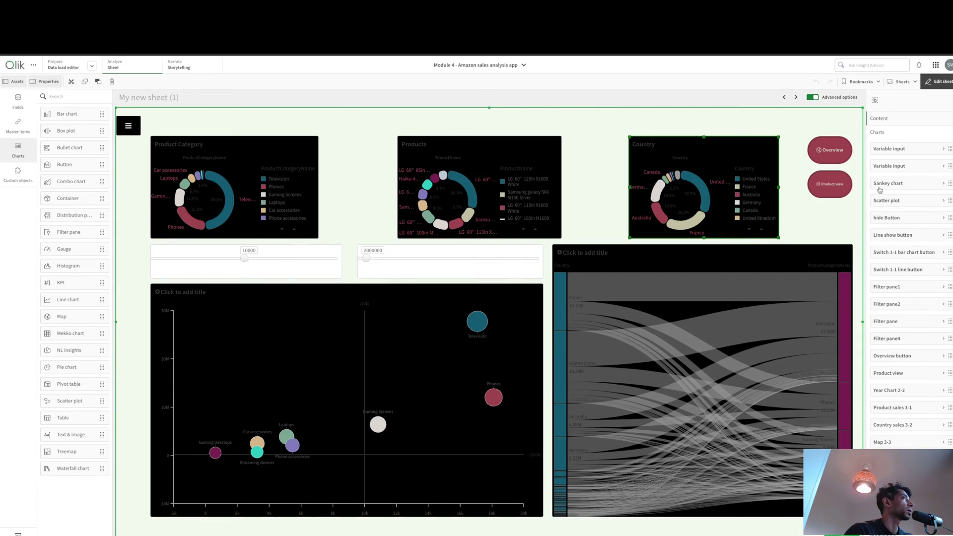
scroll(902, 347, down, 3)
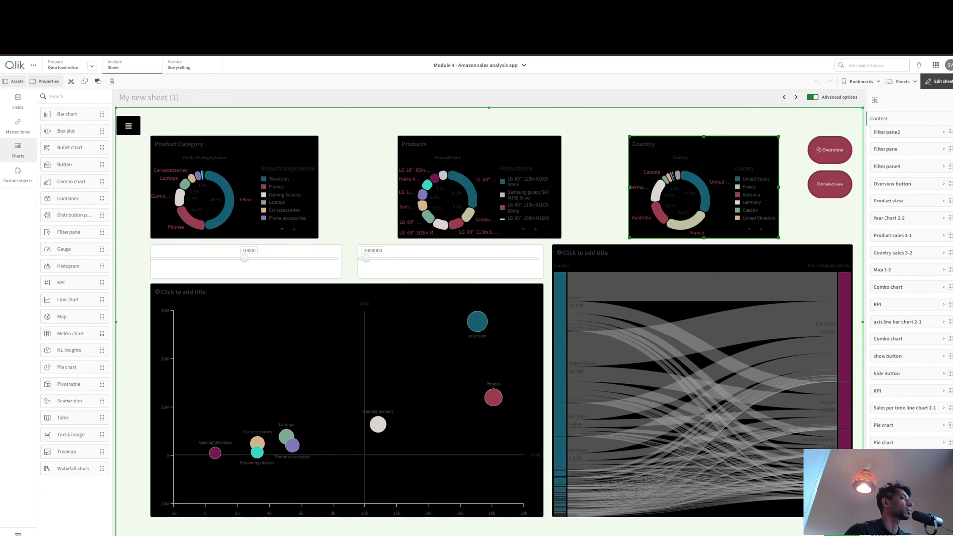
click(884, 460)
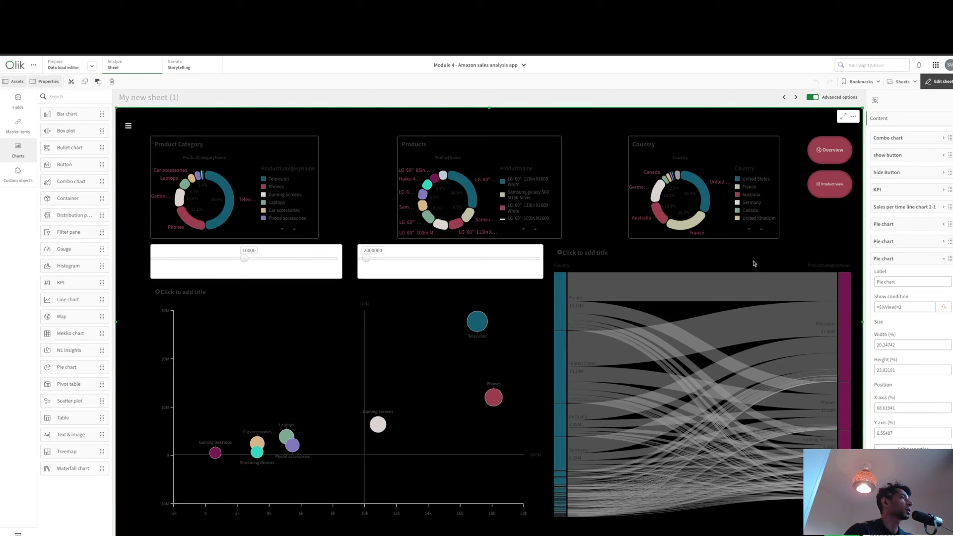
right_click(735, 202)
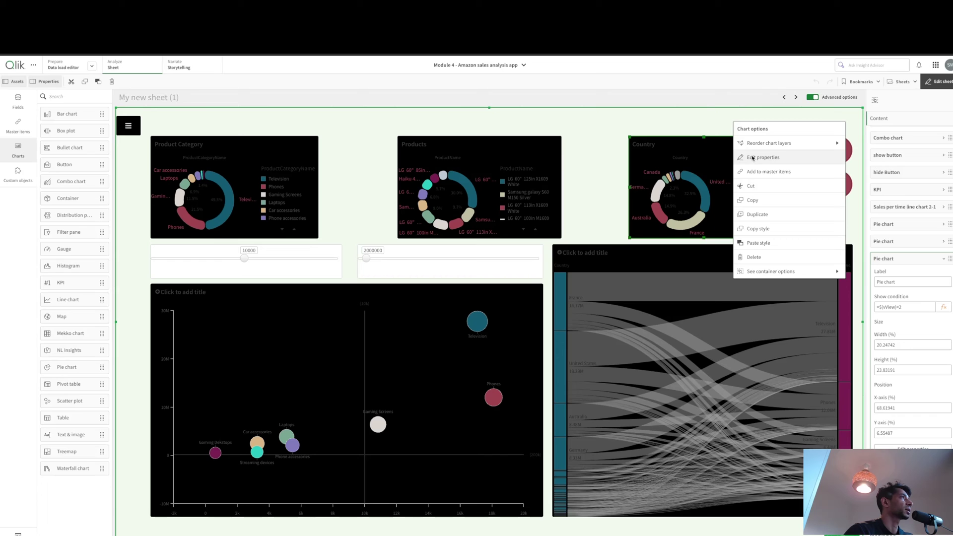
click(903, 81)
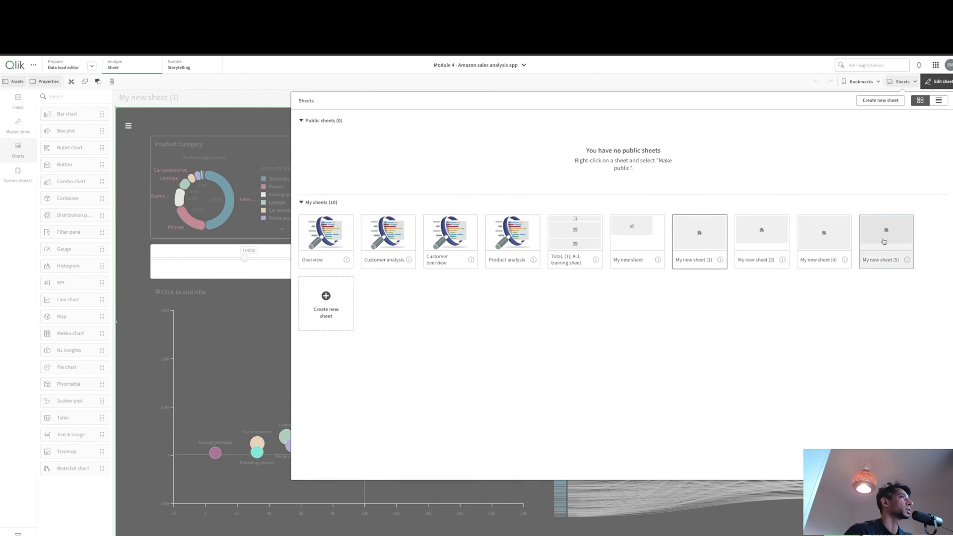
Return to My new sheet (5) and make the mini bar chart horizontal.
click(884, 241)
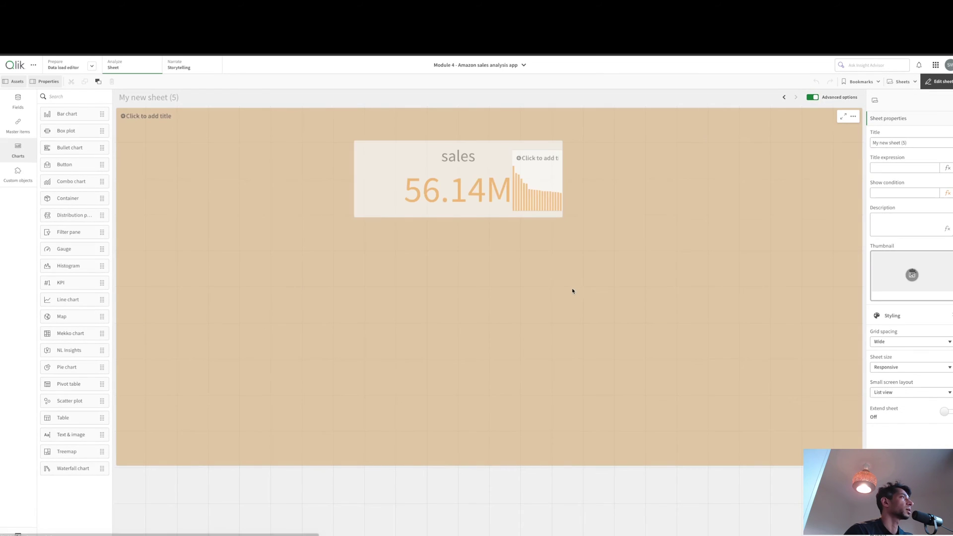
right_click(541, 185)
click(576, 141)
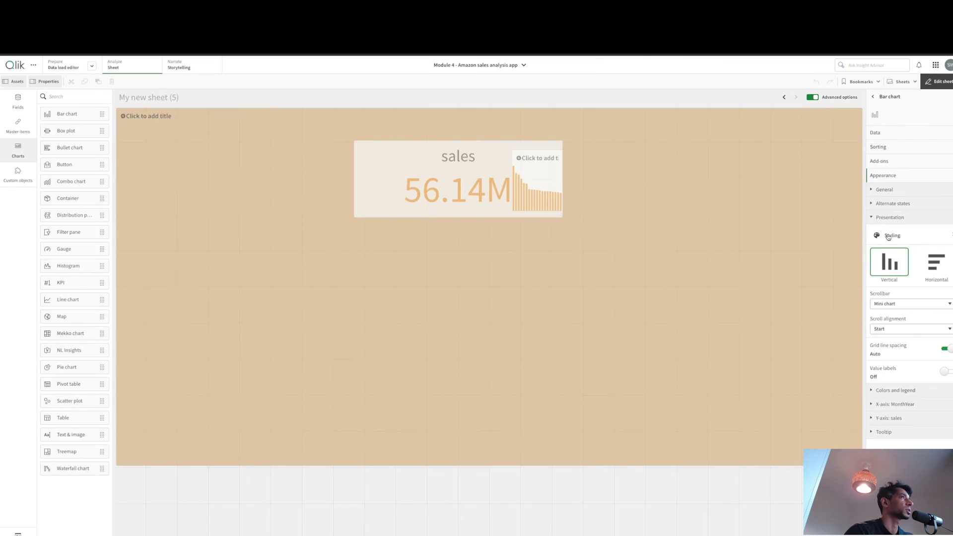
click(938, 271)
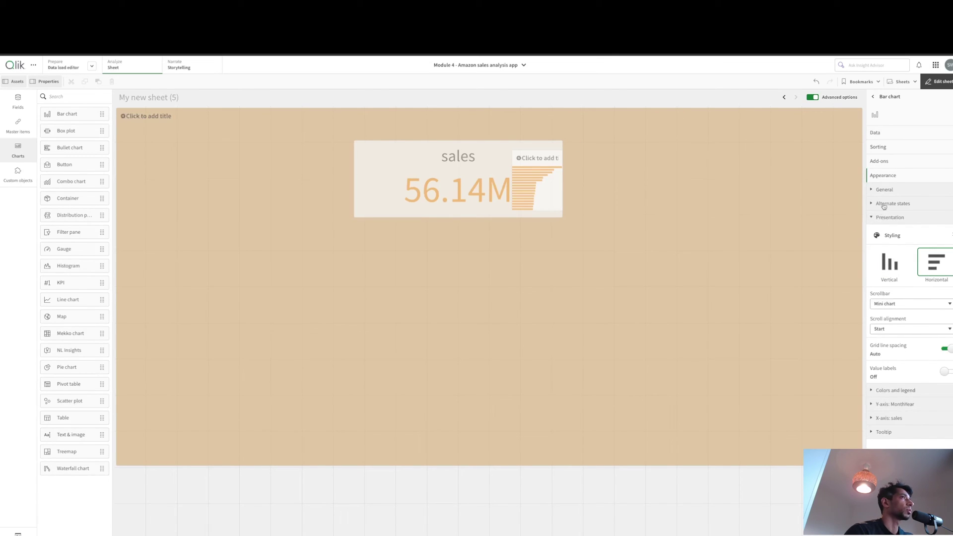
Sort the mini bar chart by MonthYear first, above sales.
click(879, 133)
click(876, 253)
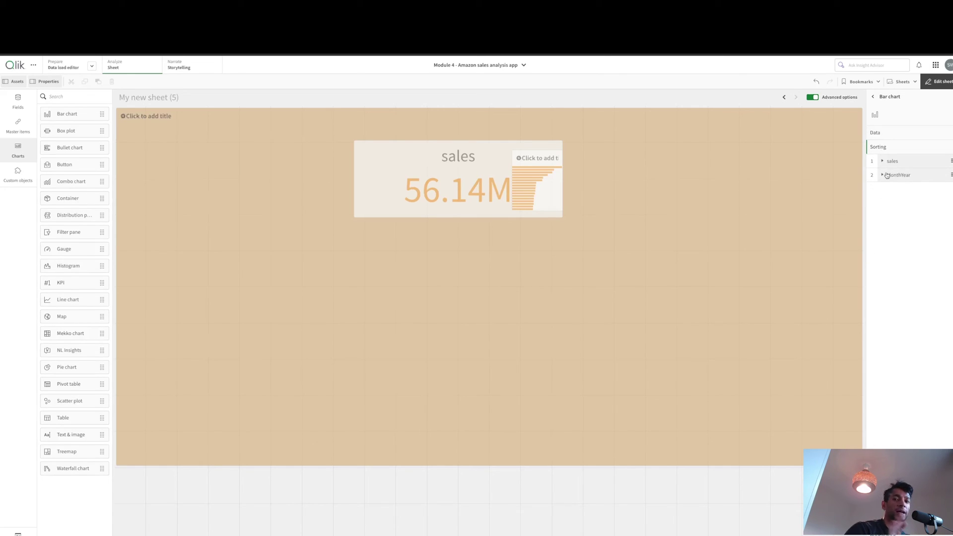
drag(887, 175, 888, 160)
Move the mini bar chart left so it and the KPI sit at the container's top-left corner.
click(478, 219)
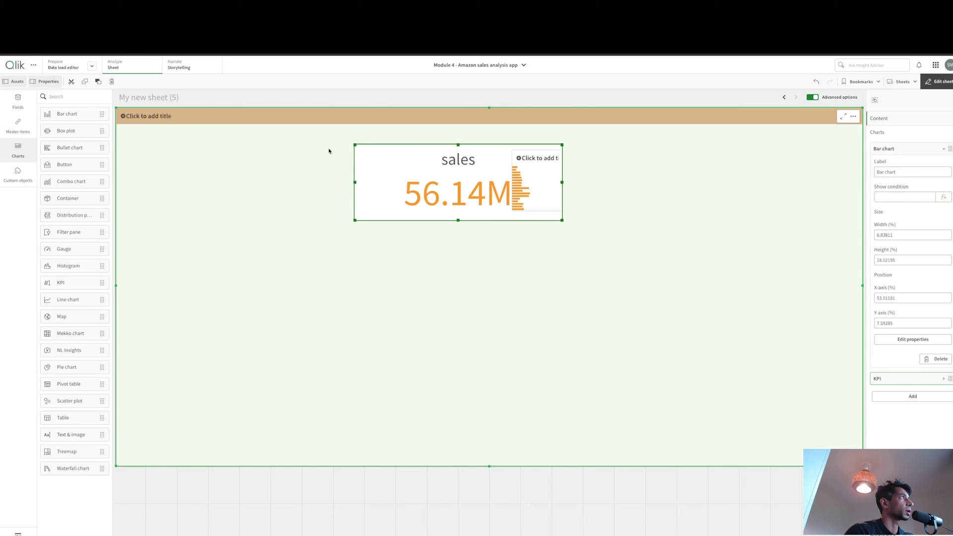
drag(330, 143, 613, 236)
drag(547, 202, 294, 163)
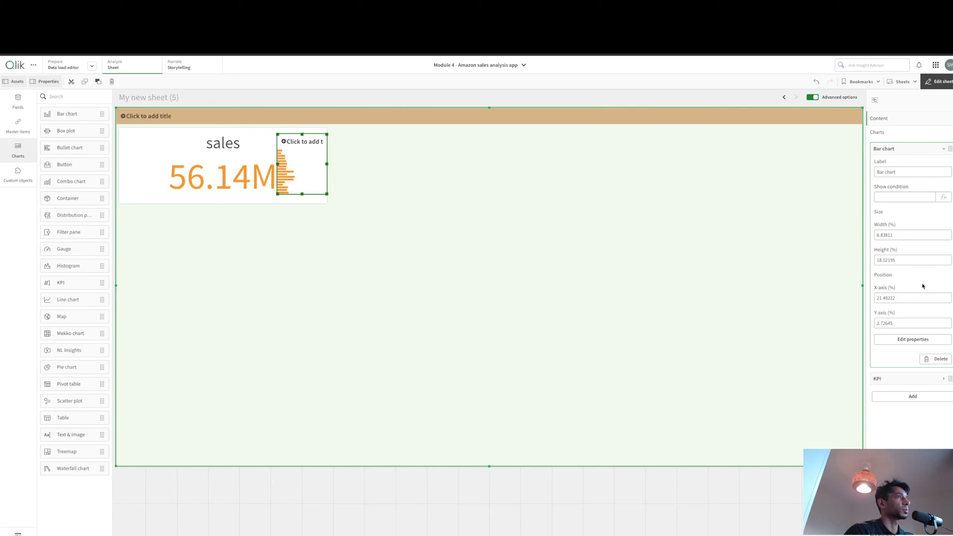
Set the mini bar chart's presentation to Vertical.
right_click(315, 162)
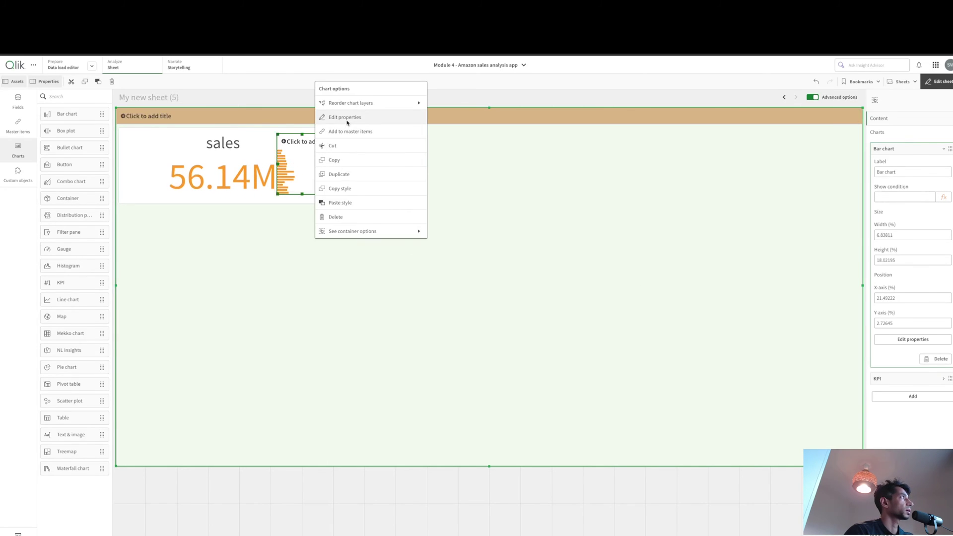
click(348, 117)
click(890, 130)
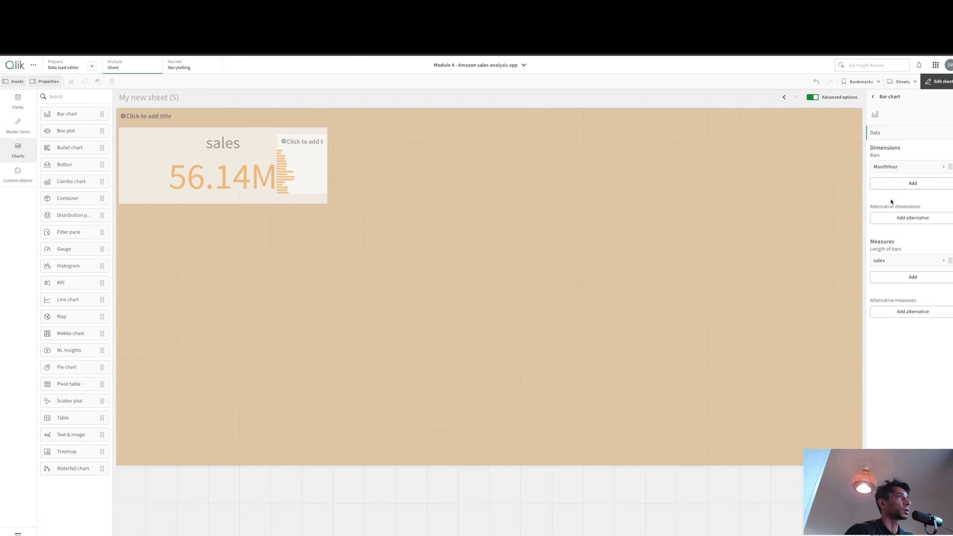
click(890, 132)
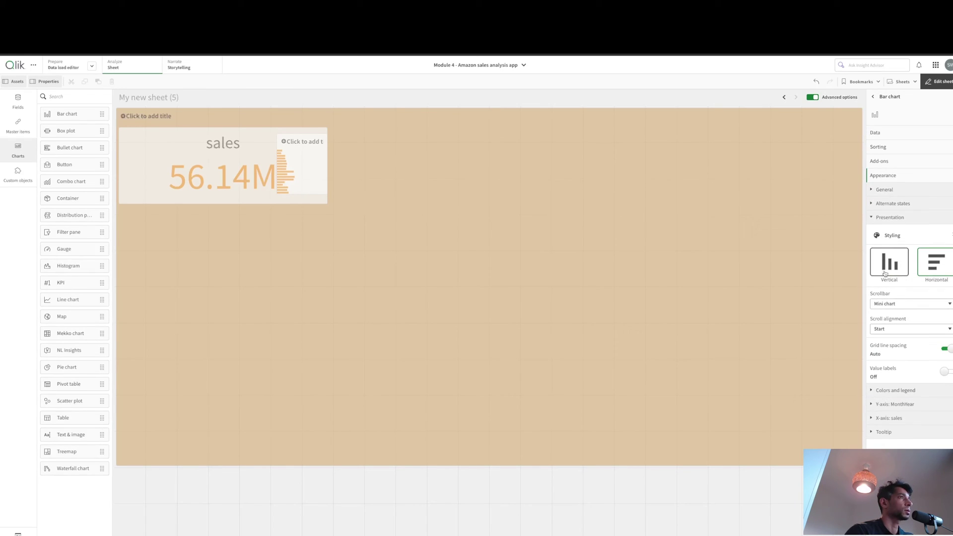
click(889, 261)
Set the chart's Scrollbar to None and Scroll alignment to End, then preview the sheet.
click(881, 305)
click(881, 314)
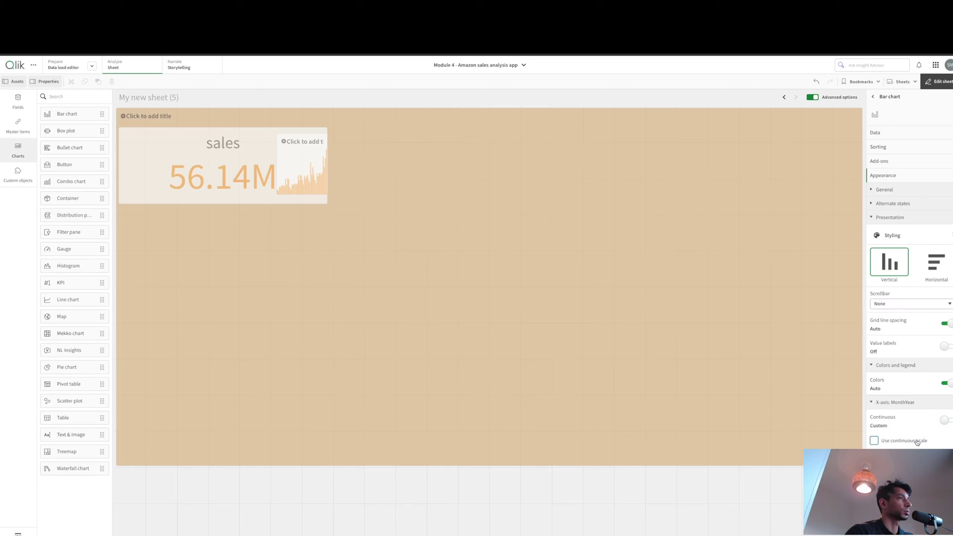
scroll(917, 441, down, 1)
click(909, 308)
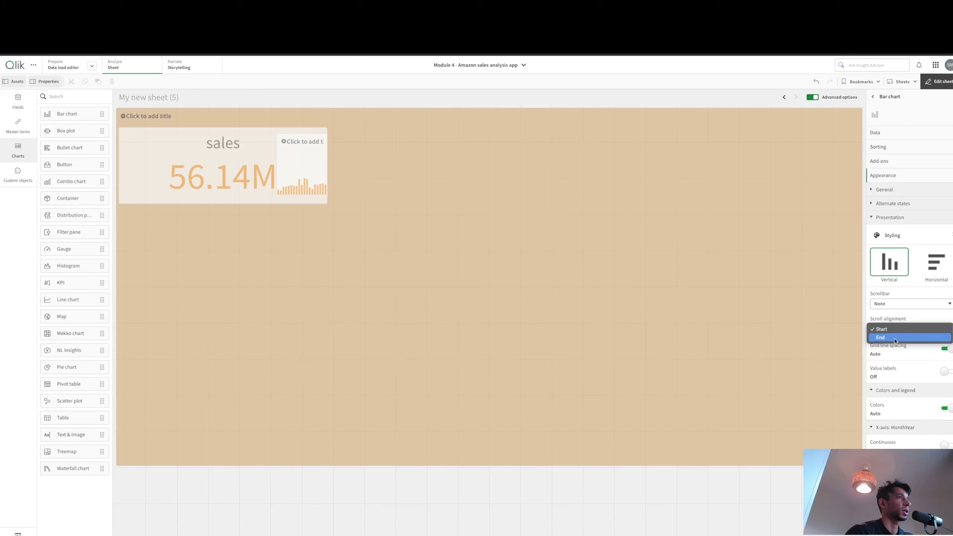
click(888, 342)
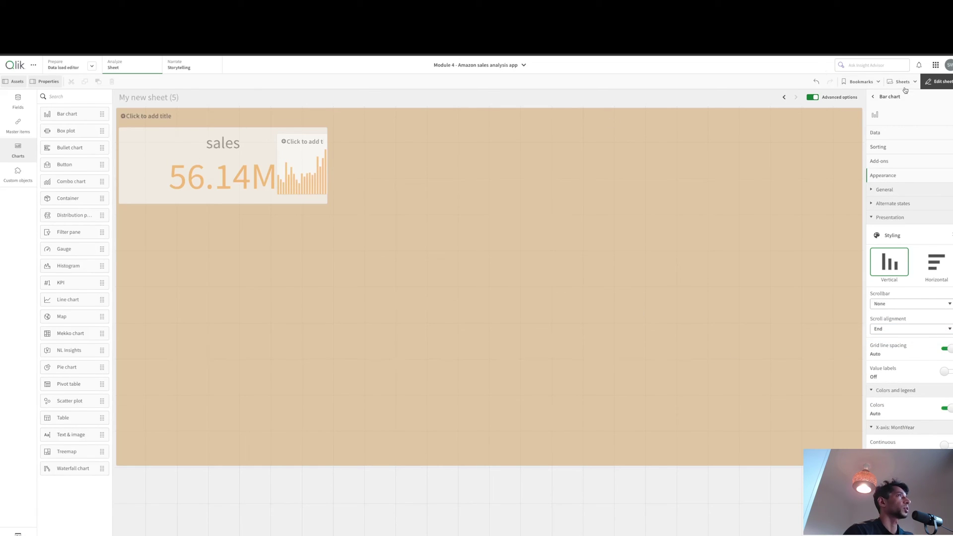
click(928, 81)
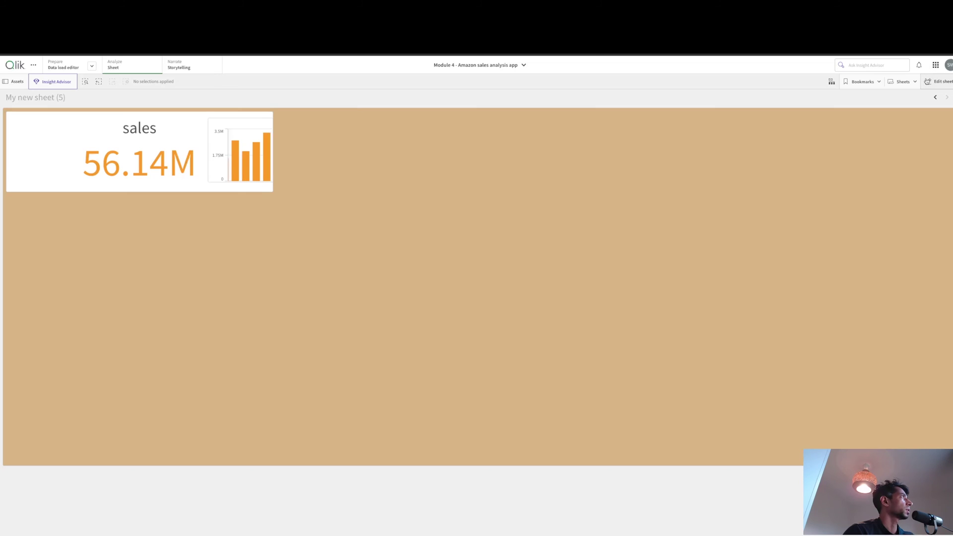
Give the mini bar chart a single sage #c8c7a9 background color.
click(927, 82)
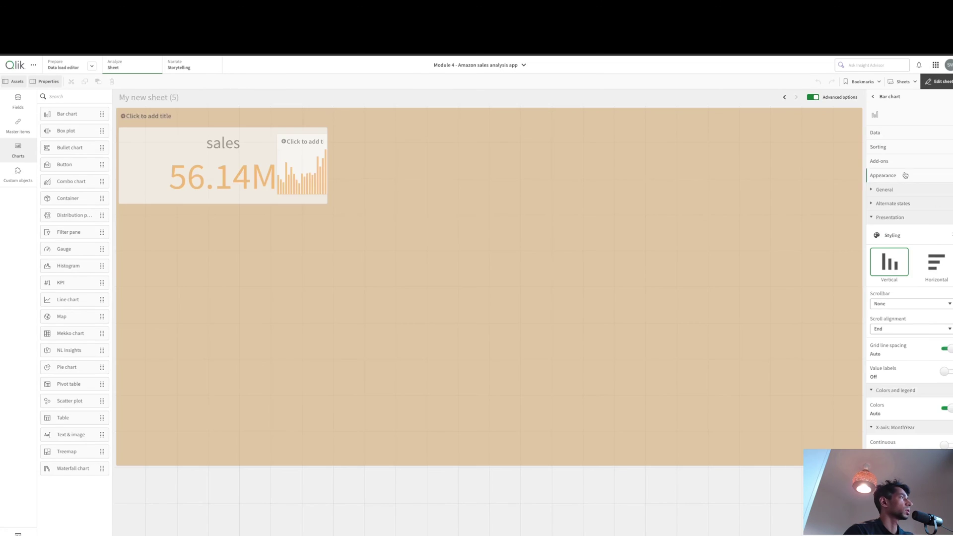
click(892, 235)
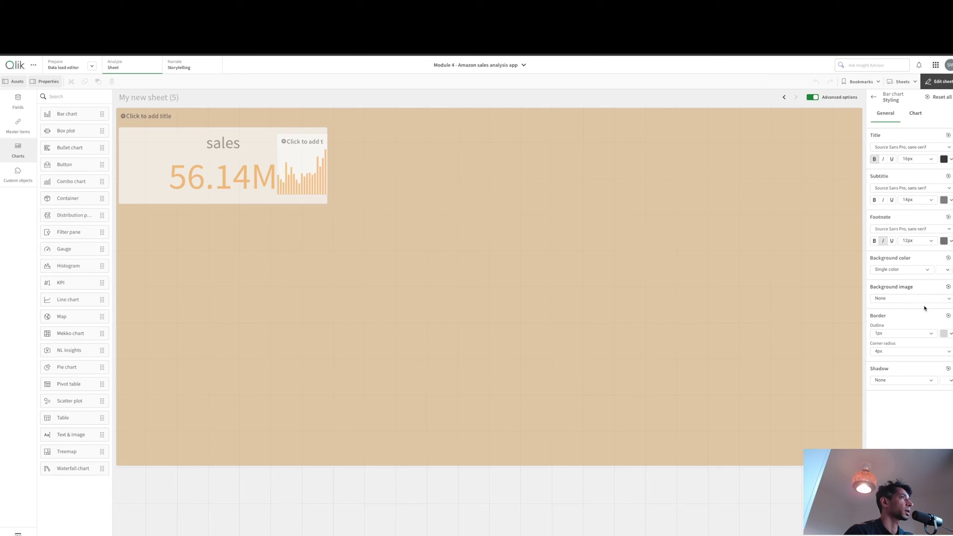
click(914, 272)
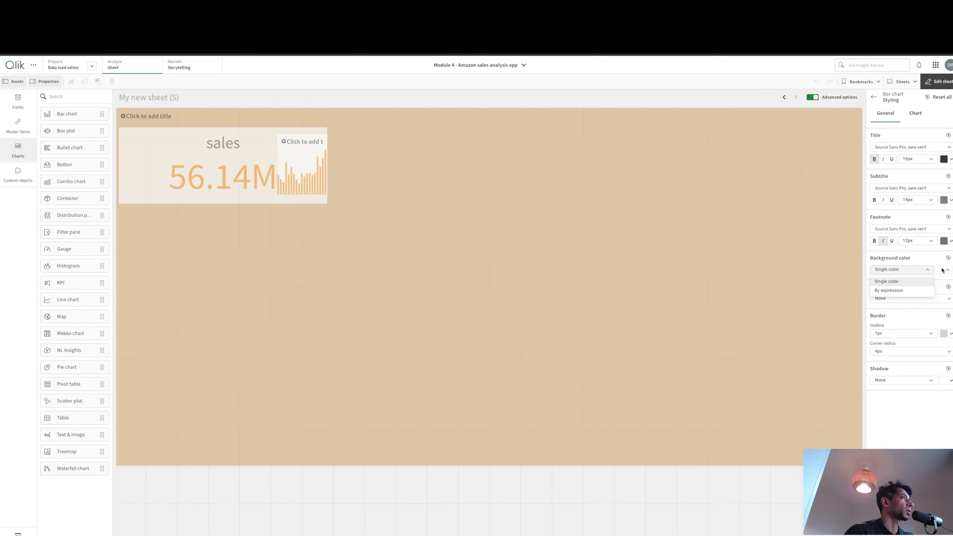
click(884, 288)
click(946, 269)
click(906, 331)
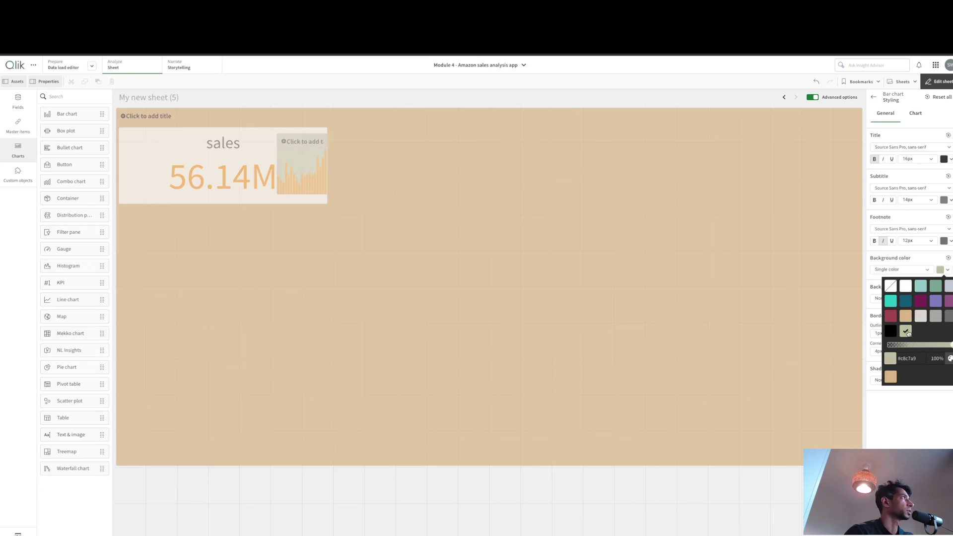
Set the sales KPI's background to sage #c8c7a9 and preview the sheet.
right_click(193, 149)
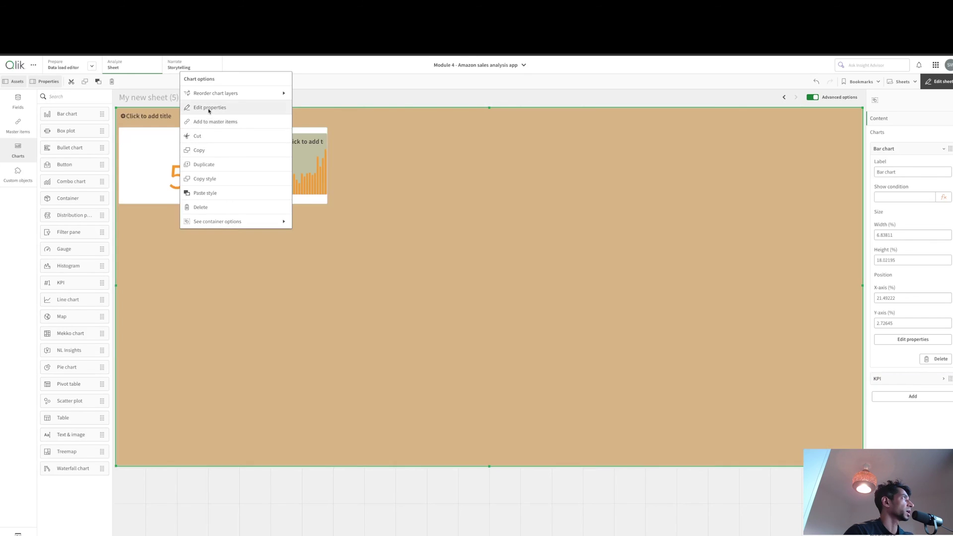
click(209, 105)
click(903, 222)
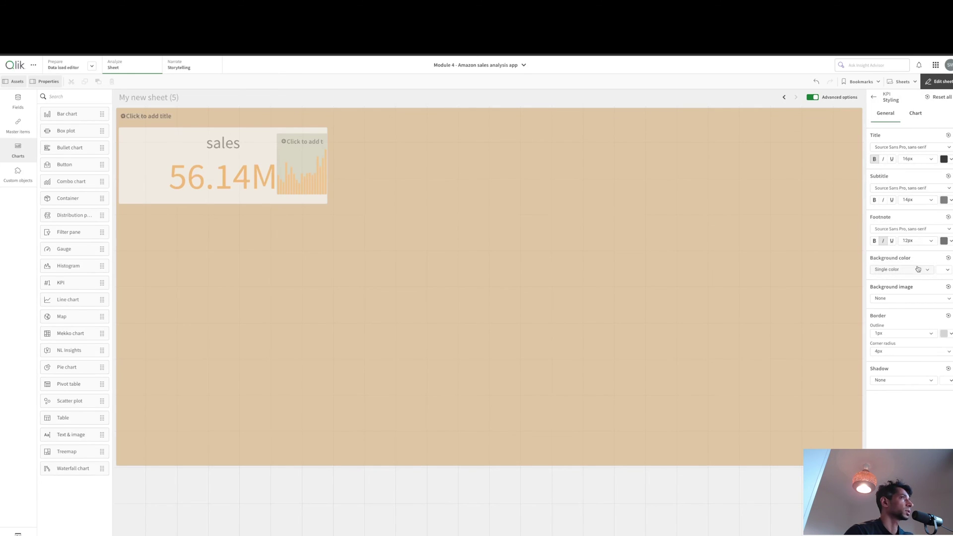
click(943, 272)
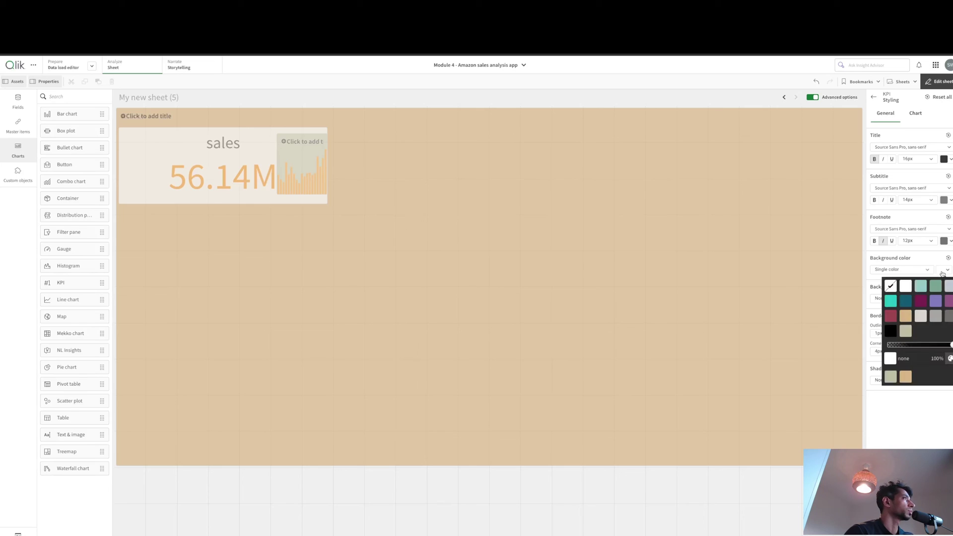
click(893, 380)
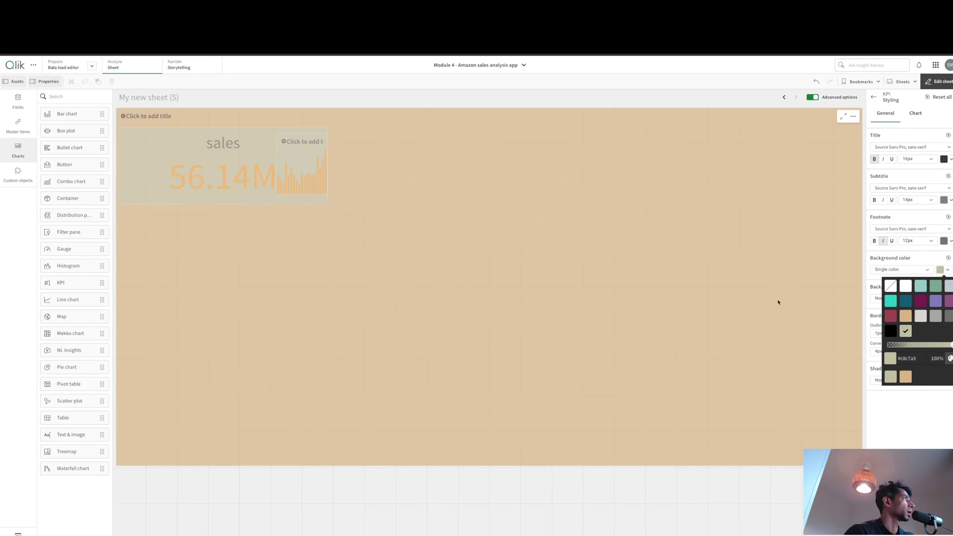
click(932, 84)
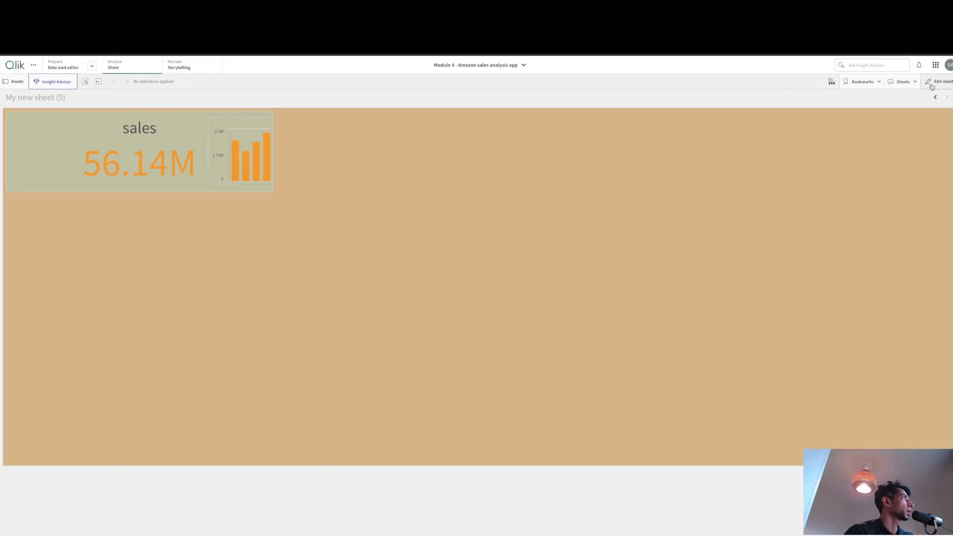
Select the mini bar chart, then toggle between preview and edit mode to check the layout.
click(932, 87)
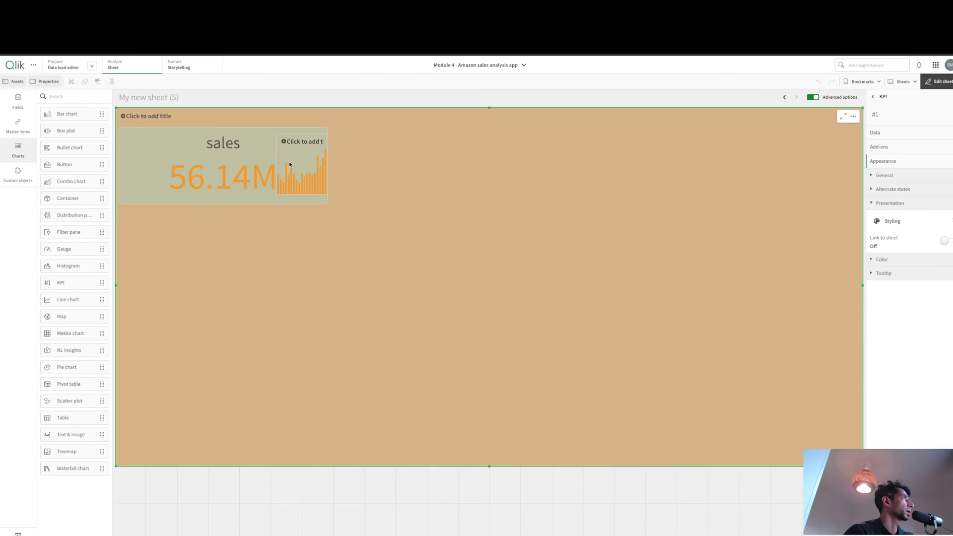
click(281, 191)
click(936, 82)
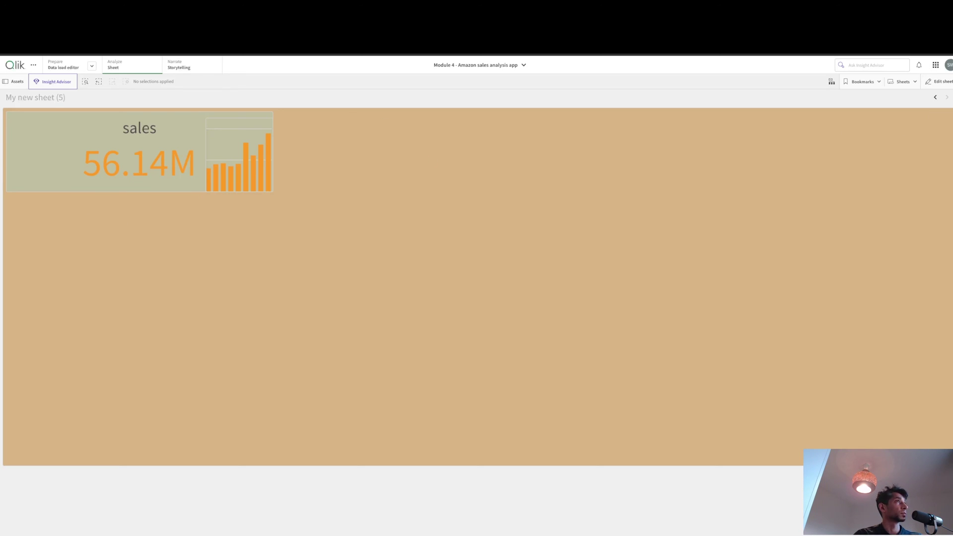
click(936, 82)
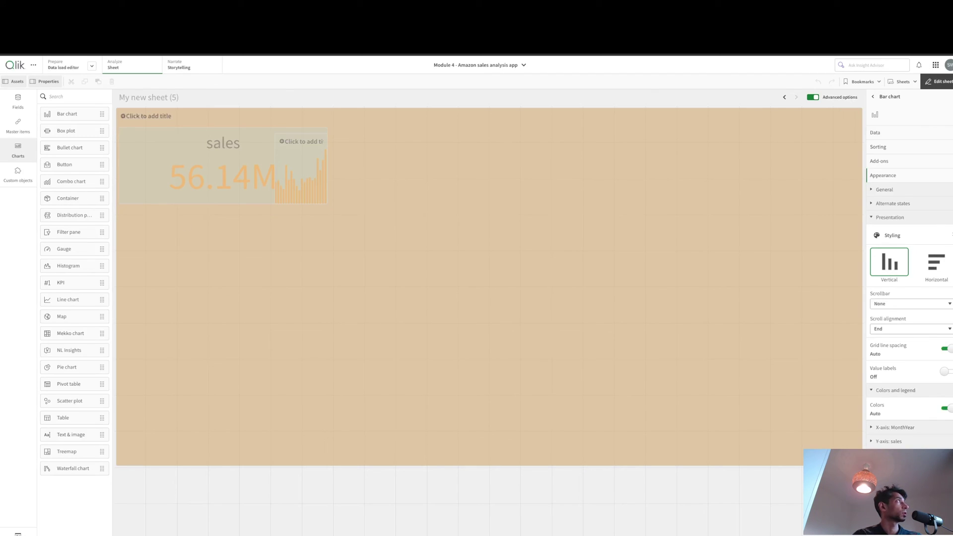
Open My new sheet (1) from the sheet overview and browse its dashboard pages.
click(903, 82)
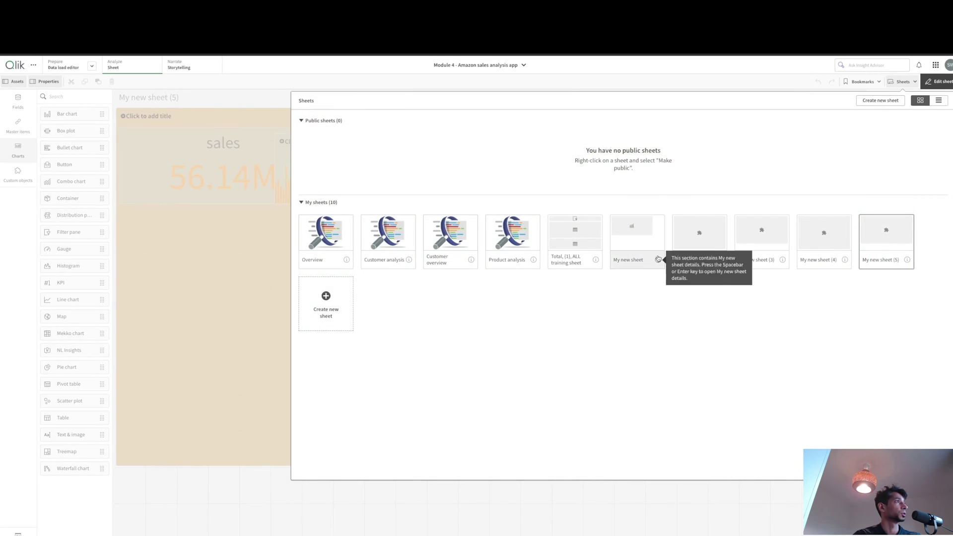
click(638, 230)
click(936, 82)
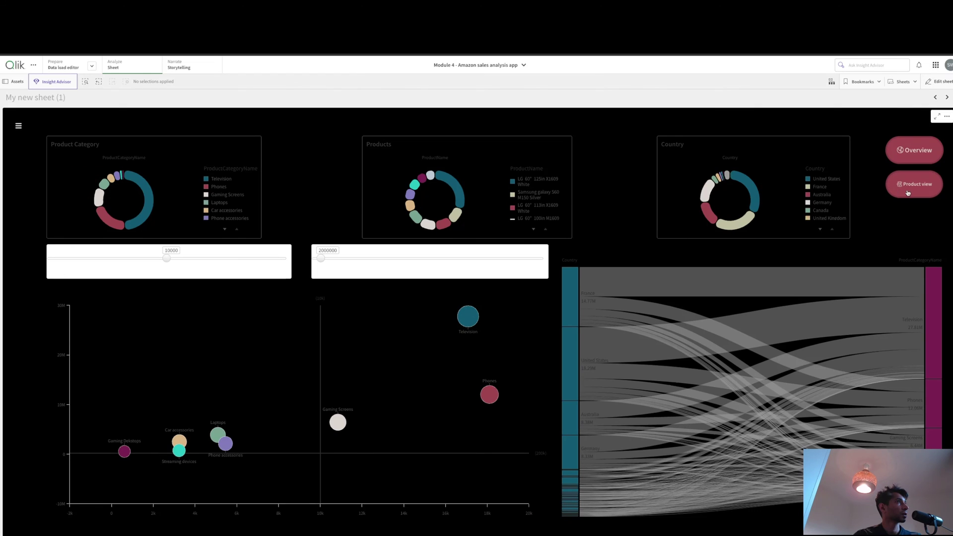
click(913, 150)
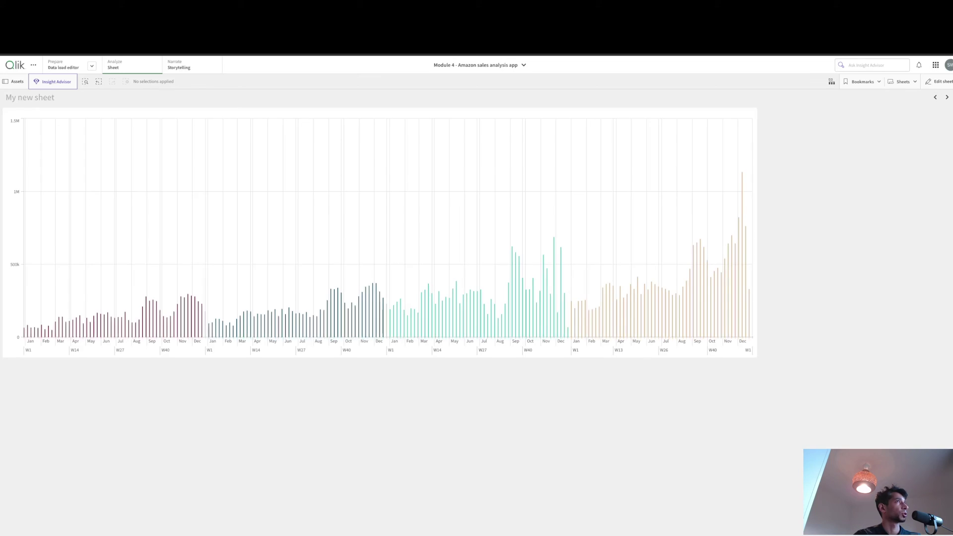
click(947, 97)
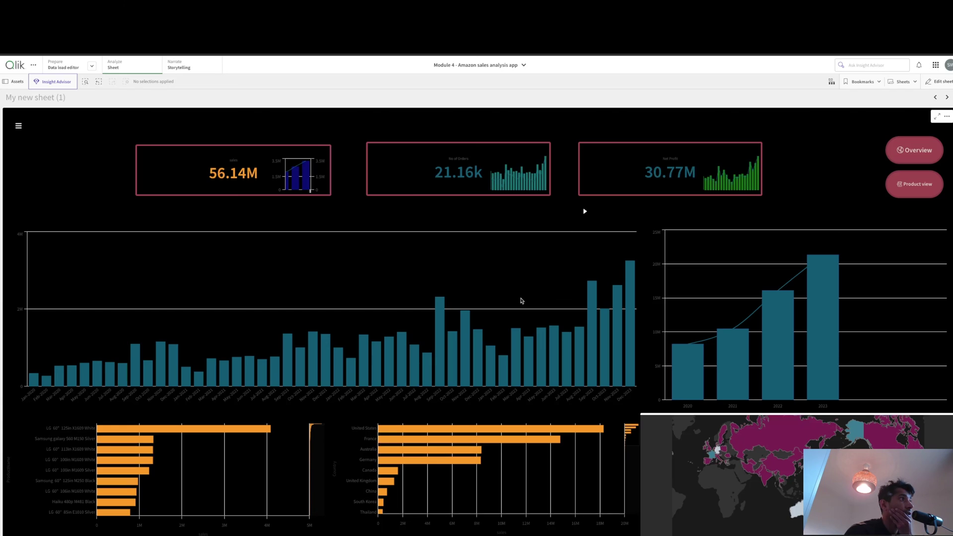
Filter the dashboard to Apr-2023 using a profit sparkline bar, then enter edit mode.
mouse_move(530, 381)
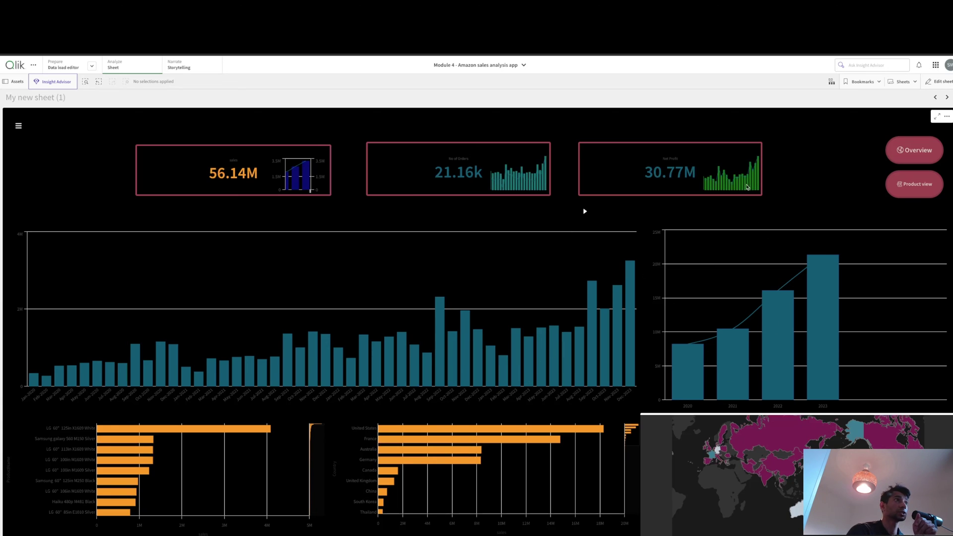
click(737, 179)
key(ctrl+e)
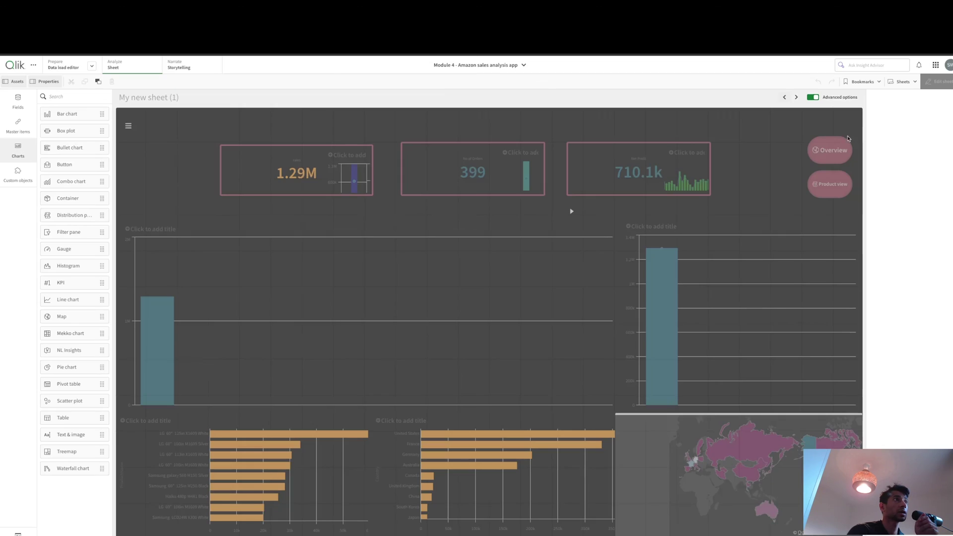